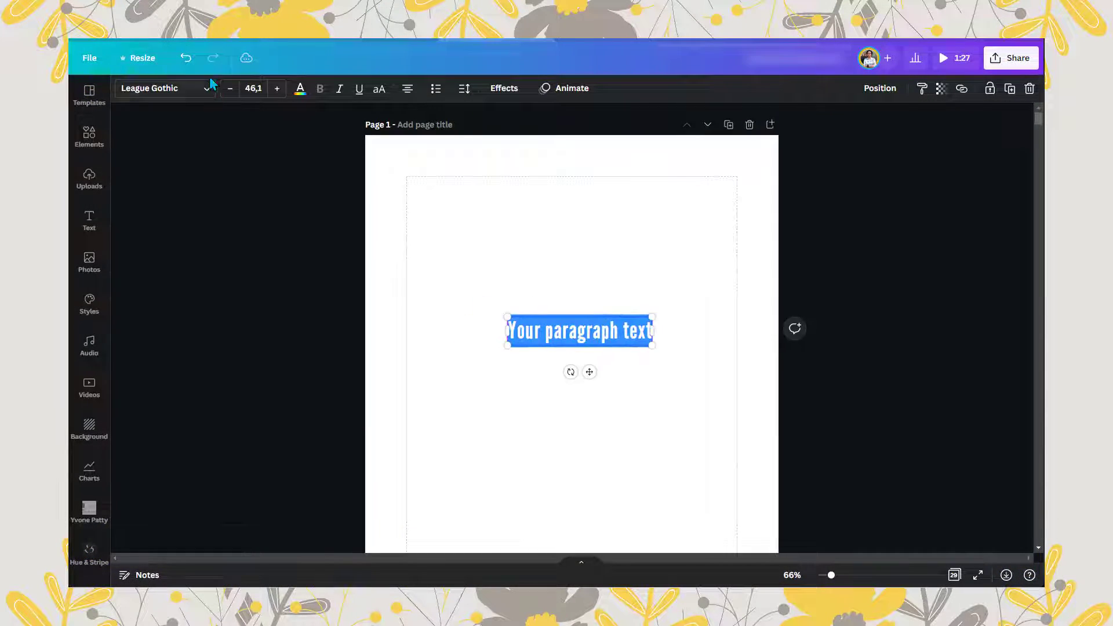
# Set the font of the text box on page 1 to Cocomat Pro Heavy.
pyautogui.click(373, 88)
pyautogui.write('pro')
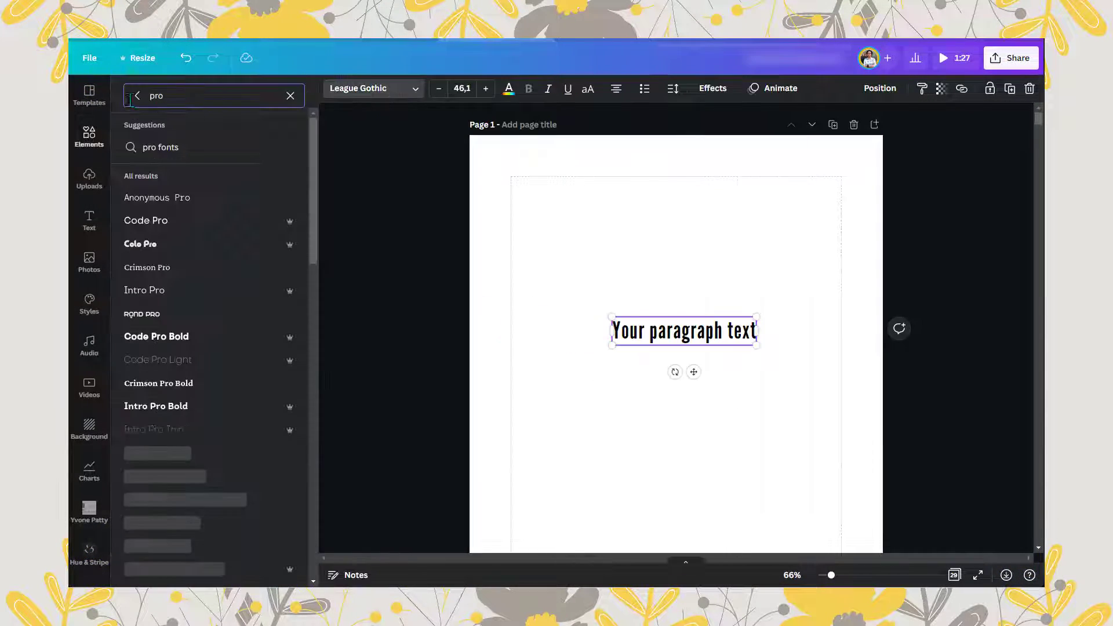
pyautogui.press('BackSpace')
pyautogui.press('BackSpace')
pyautogui.press('BackSpace')
pyautogui.write('coco')
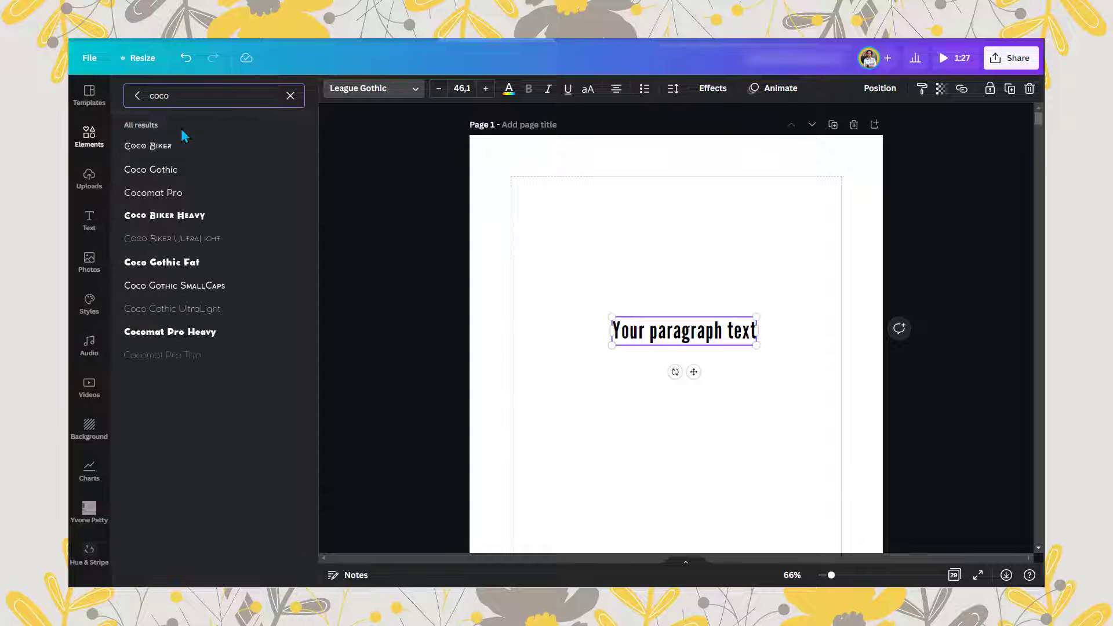
pyautogui.click(209, 332)
# Replace the placeholder text with "You", enlarge it to font size 147 and centre it horizontally on the page.
pyautogui.doubleClick(545, 332)
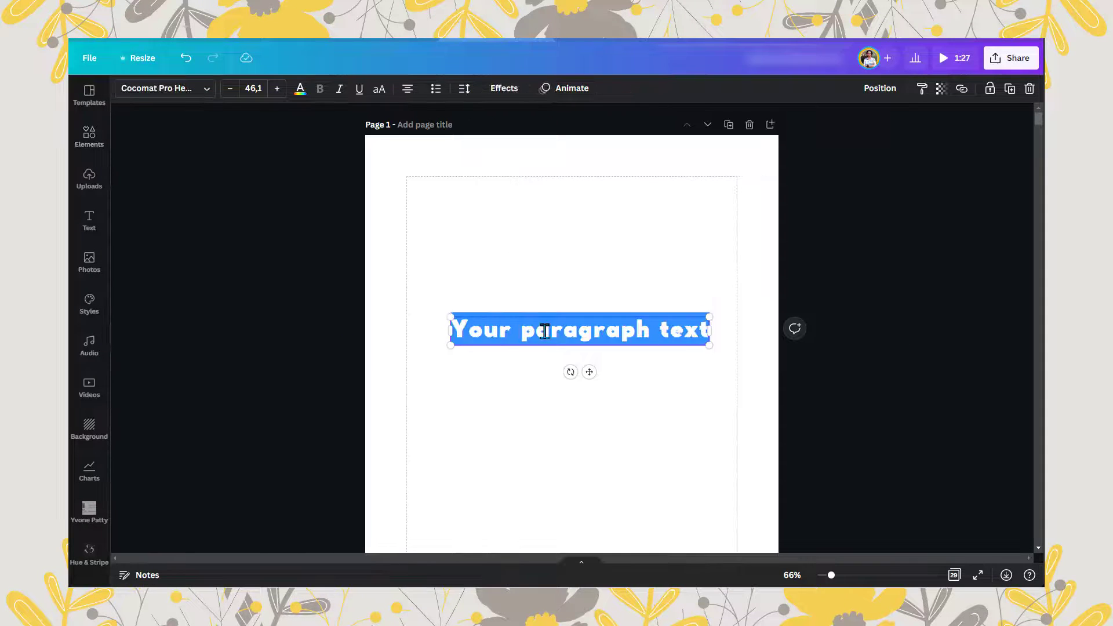
pyautogui.write('You')
pyautogui.moveTo(512, 288); pyautogui.dragTo(450, 253)
pyautogui.moveTo(589, 276); pyautogui.dragTo(634, 313)
pyautogui.click(605, 380)
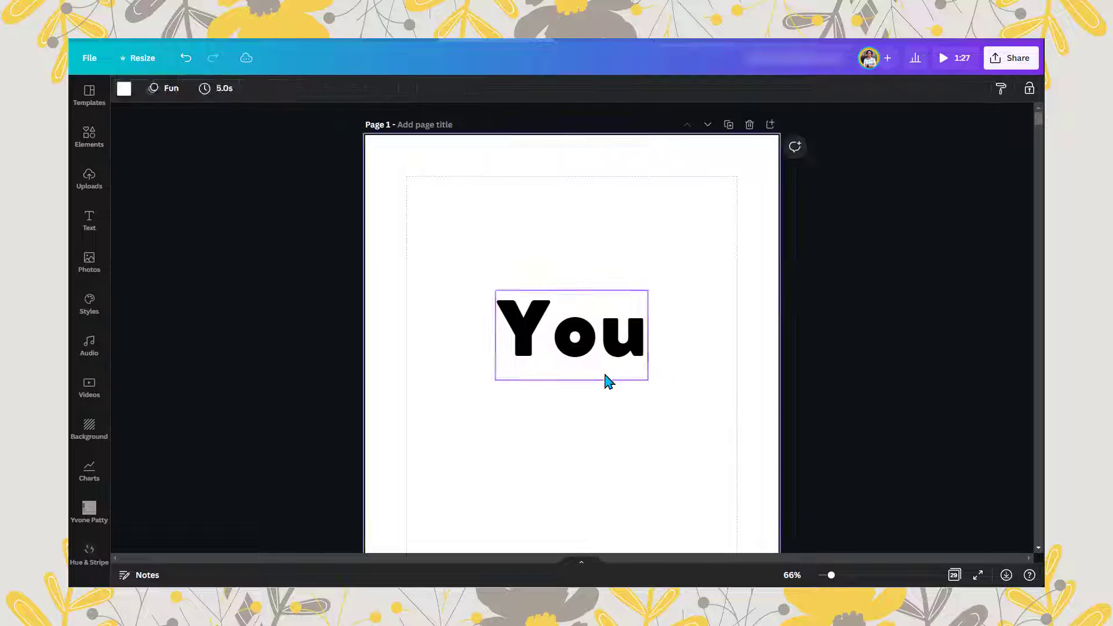
# Duplicate the word "You", placing the two words one below the other, and change the lower one to "only".
pyautogui.moveTo(604, 372); pyautogui.dragTo(582, 469)
pyautogui.hotkey('ctrl', 'd')
pyautogui.doubleClick(574, 378)
pyautogui.write('only')
# Duplicate the word "only" below itself and change the copy to "live".
pyautogui.click(614, 460)
pyautogui.hotkey('ctrl', 'd')
pyautogui.doubleClick(587, 490)
pyautogui.write('live')
pyautogui.press('Escape')
pyautogui.scroll(-2, 608, 427)
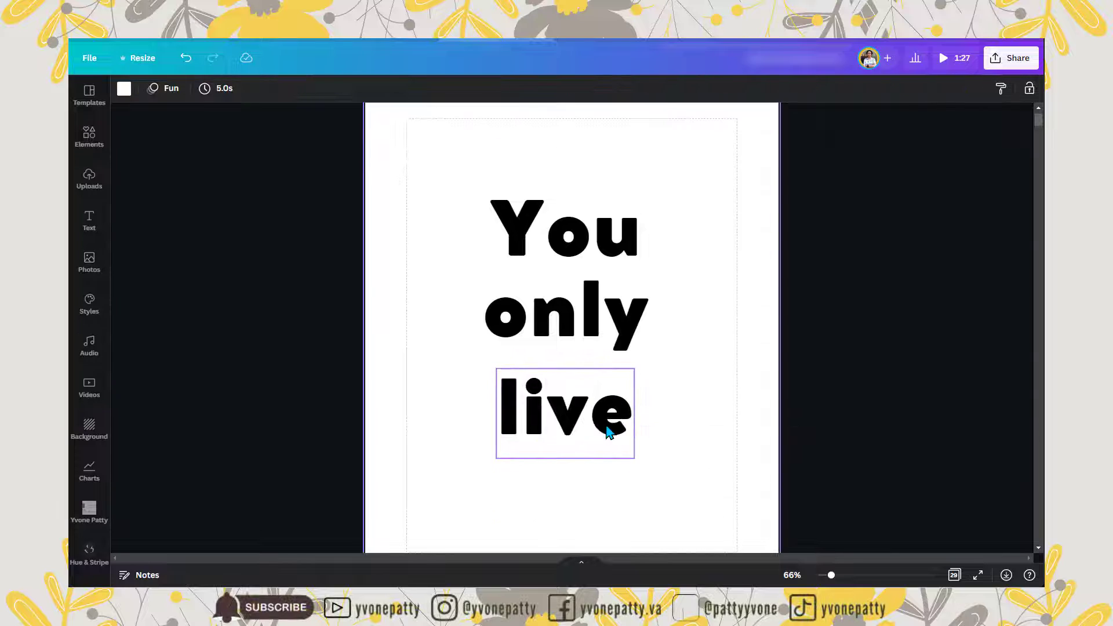
# Duplicate the word "live", place the copy beneath it and change its text to "once".
pyautogui.hotkey('ctrl', 'd')
pyautogui.moveTo(566, 373); pyautogui.dragTo(559, 460)
pyautogui.doubleClick(559, 459)
pyautogui.write('once')
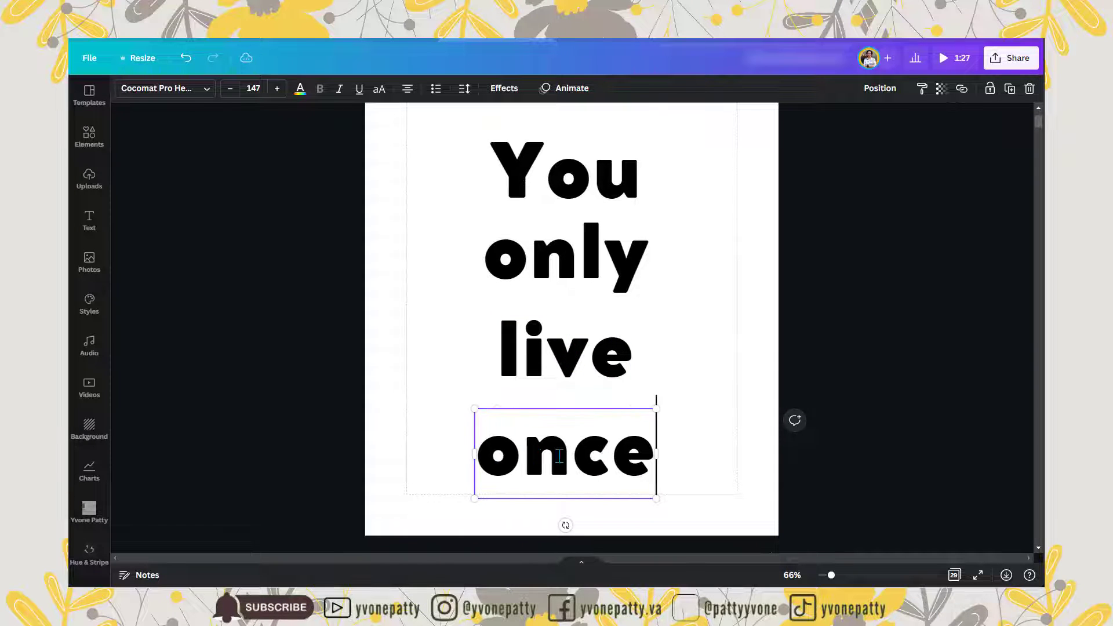
# Move "only", "live" and "once" upward so the four words are stacked closely together.
pyautogui.moveTo(561, 248); pyautogui.dragTo(561, 229)
pyautogui.moveTo(598, 353); pyautogui.dragTo(598, 309)
pyautogui.moveTo(633, 423); pyautogui.dragTo(646, 308)
# Align all four words to their common centre and space them evenly in the vertical direction.
pyautogui.hotkey('ctrl', 'a')
pyautogui.click(900, 88)
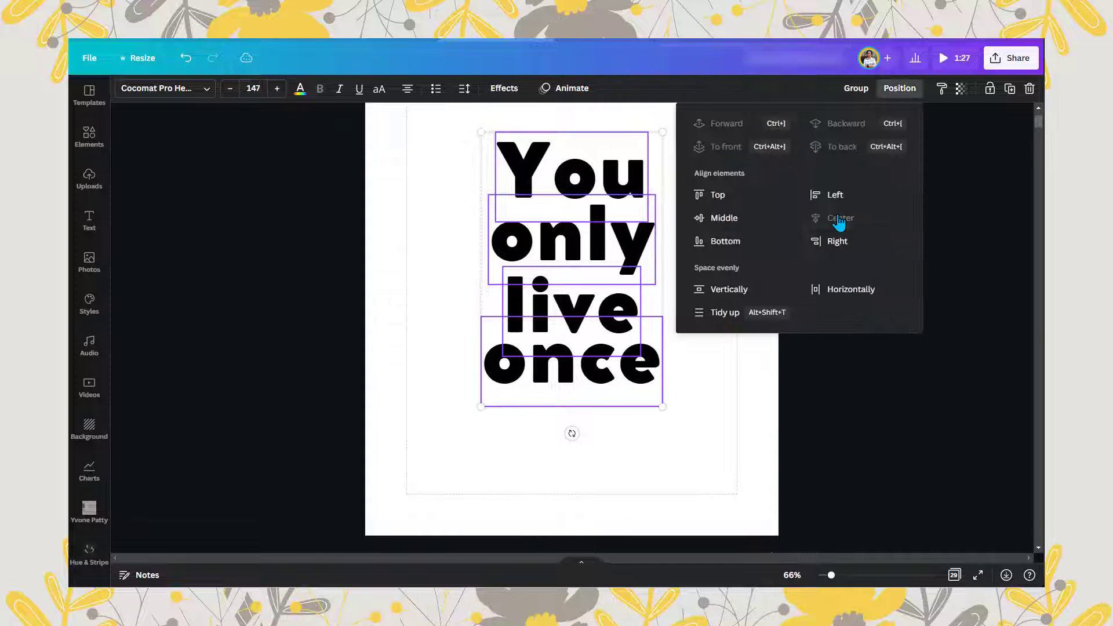
pyautogui.click(728, 288)
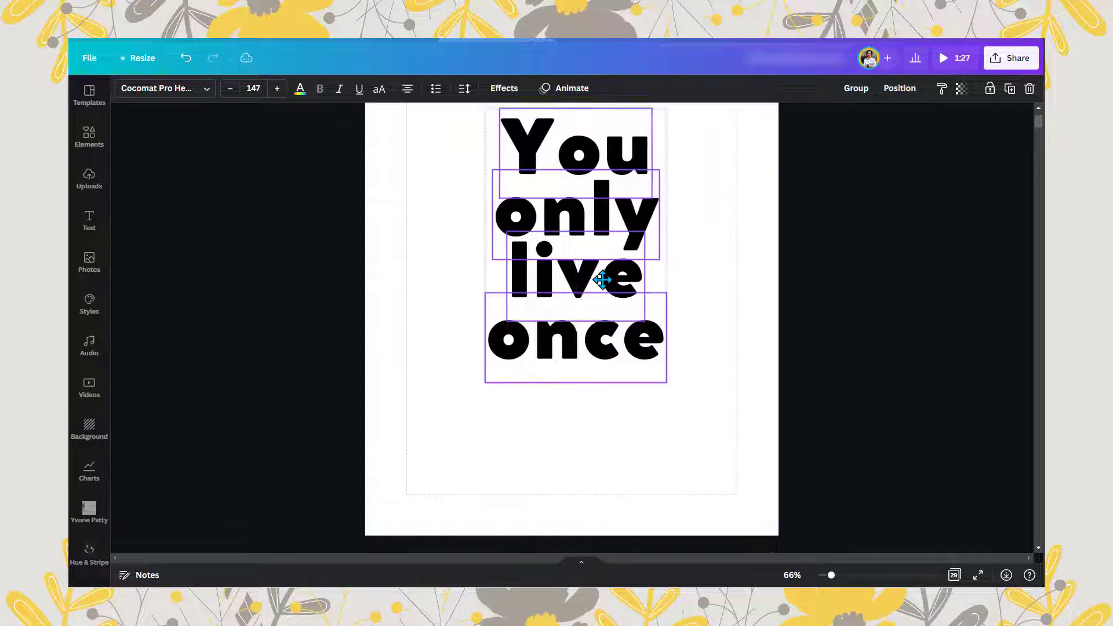
# Move the block of four words to the middle of page 1.
pyautogui.scroll(2, 685, 304)
pyautogui.scroll(-2, 678, 298)
pyautogui.scroll(1, 671, 291)
pyautogui.moveTo(610, 289); pyautogui.dragTo(608, 320)
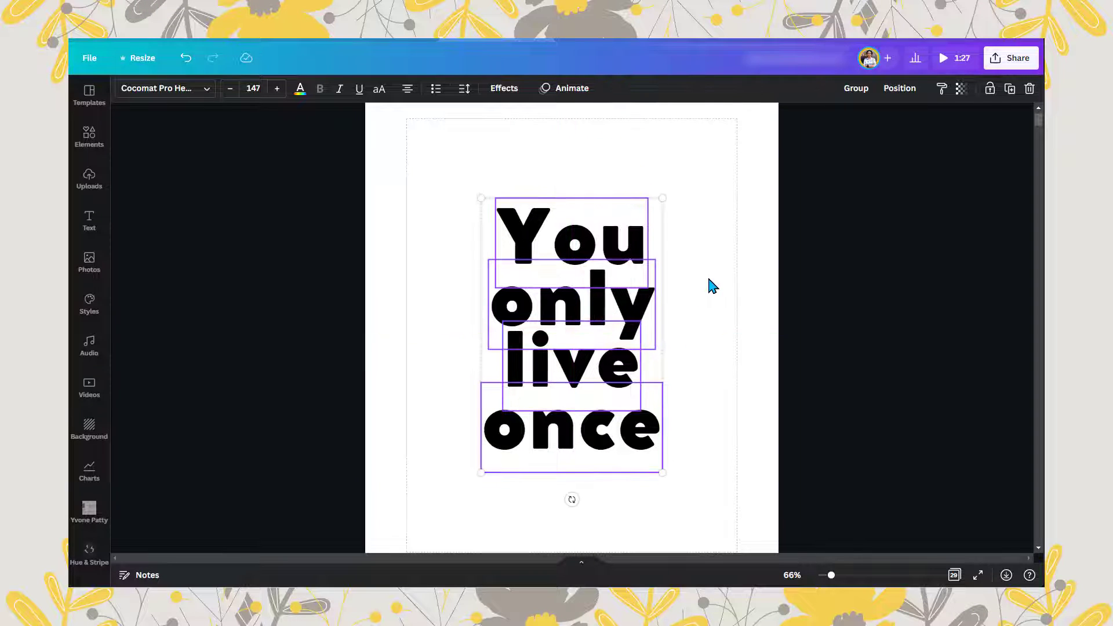
pyautogui.click(705, 282)
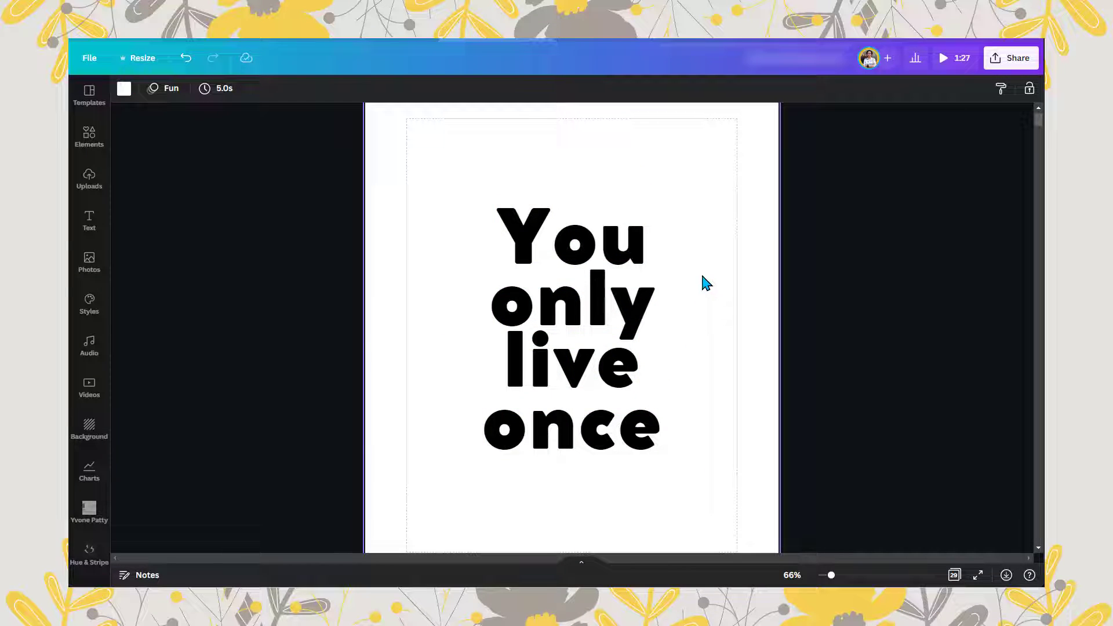
# Change the text colour of "You" to a salmon pink.
pyautogui.click(513, 229)
pyautogui.click(340, 90)
pyautogui.scroll(-5, 298, 348)
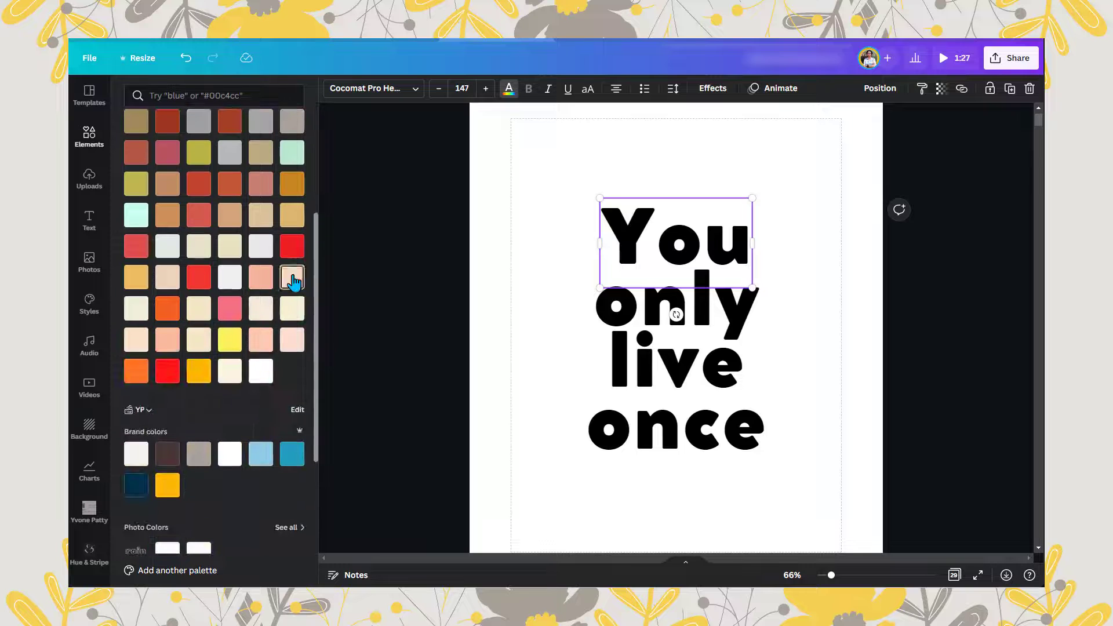
pyautogui.click(294, 282)
# Copy the style of "You" onto the words "only", "live" and "once".
pyautogui.hotkey('ctrl', 'alt', 'c')
pyautogui.click(634, 301)
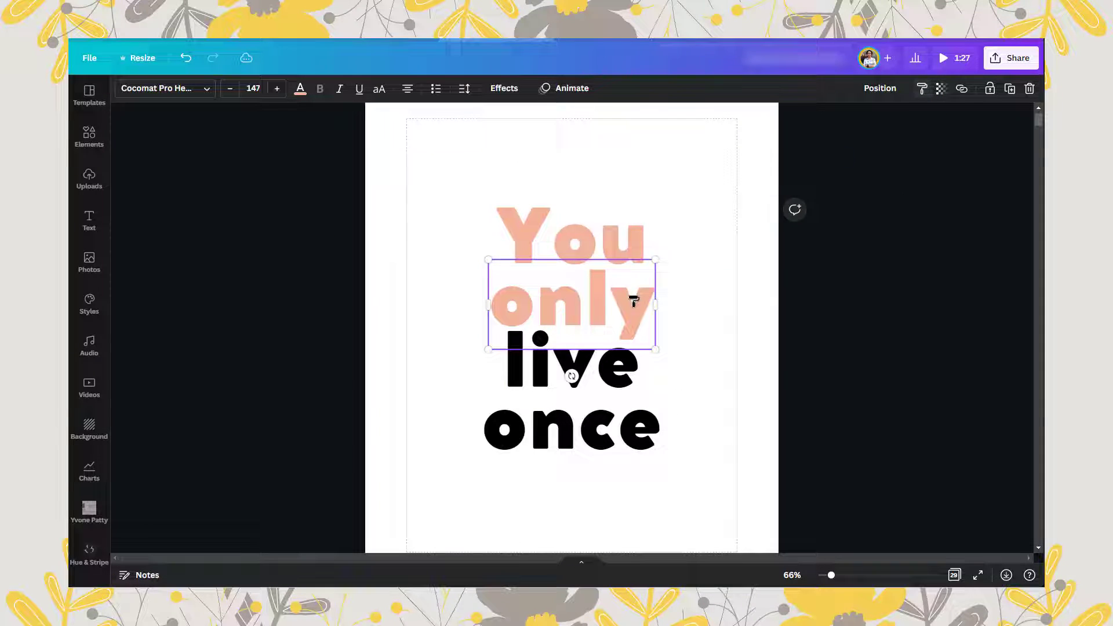
pyautogui.click(594, 359)
pyautogui.click(922, 88)
pyautogui.click(571, 429)
pyautogui.click(688, 294)
# Download only page 1 of the design as a PNG.
pyautogui.click(1009, 58)
pyautogui.click(893, 333)
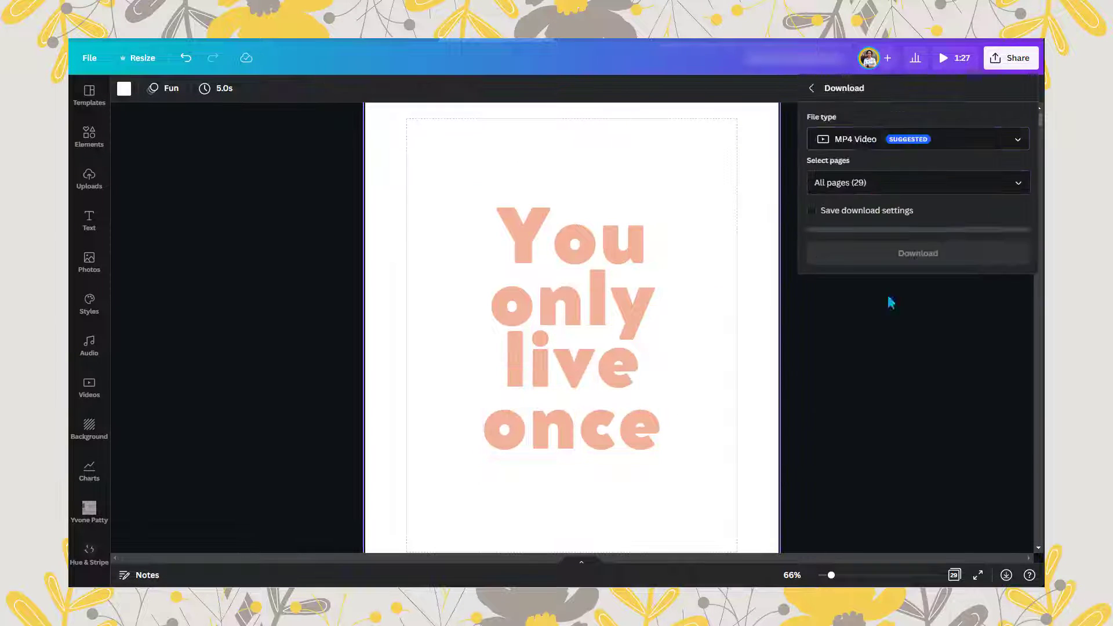
pyautogui.click(1019, 275)
pyautogui.click(966, 371)
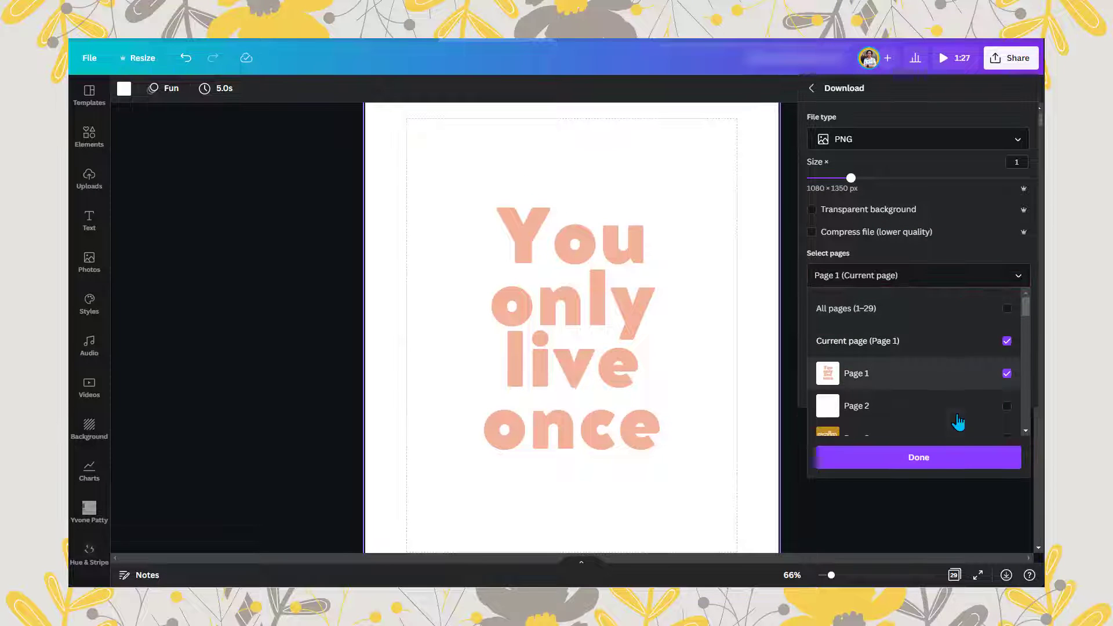
pyautogui.click(956, 457)
pyautogui.click(896, 386)
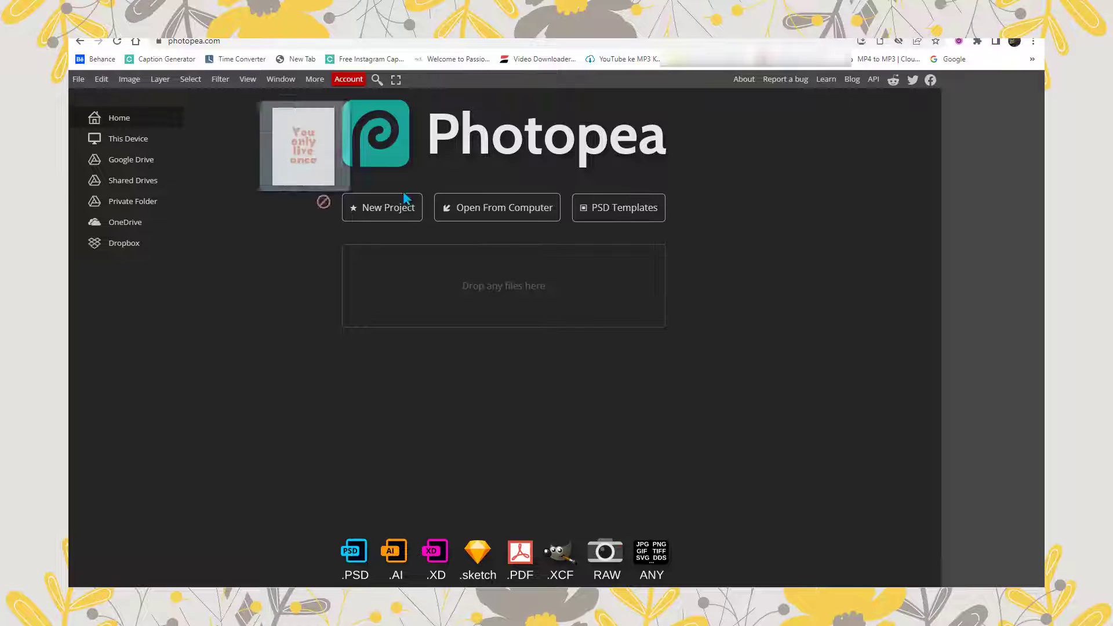
# Switch to Photopea, open the downloaded PNG and select the letters of "You" with the Magic Wand.
pyautogui.moveTo(403, 194); pyautogui.dragTo(521, 319)
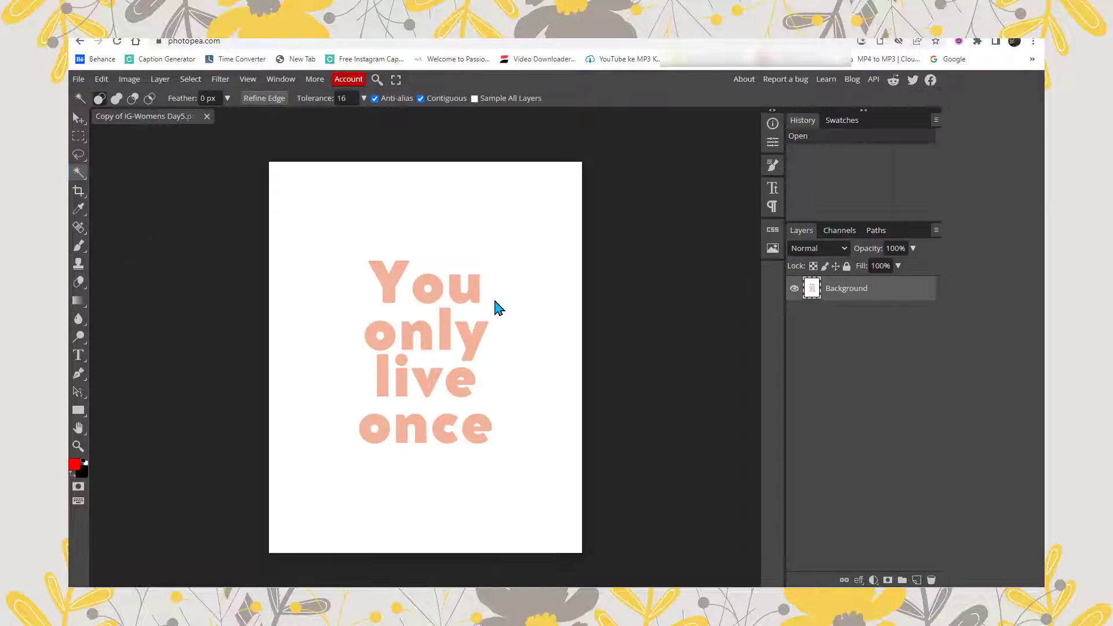
pyautogui.click(394, 286)
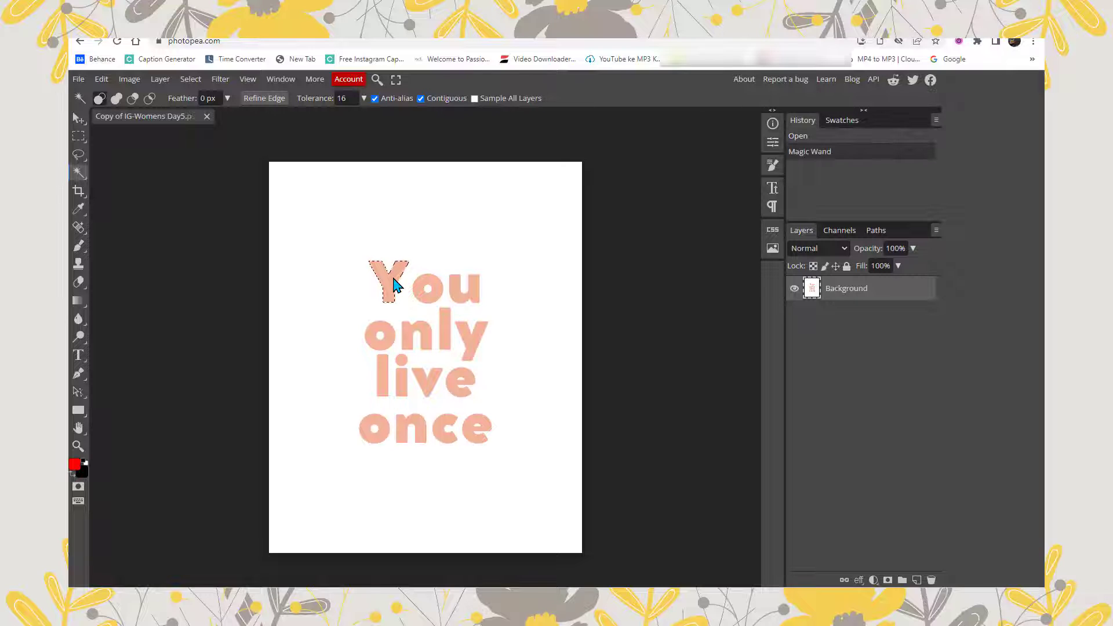
pyautogui.click(440, 285)
pyautogui.click(471, 300)
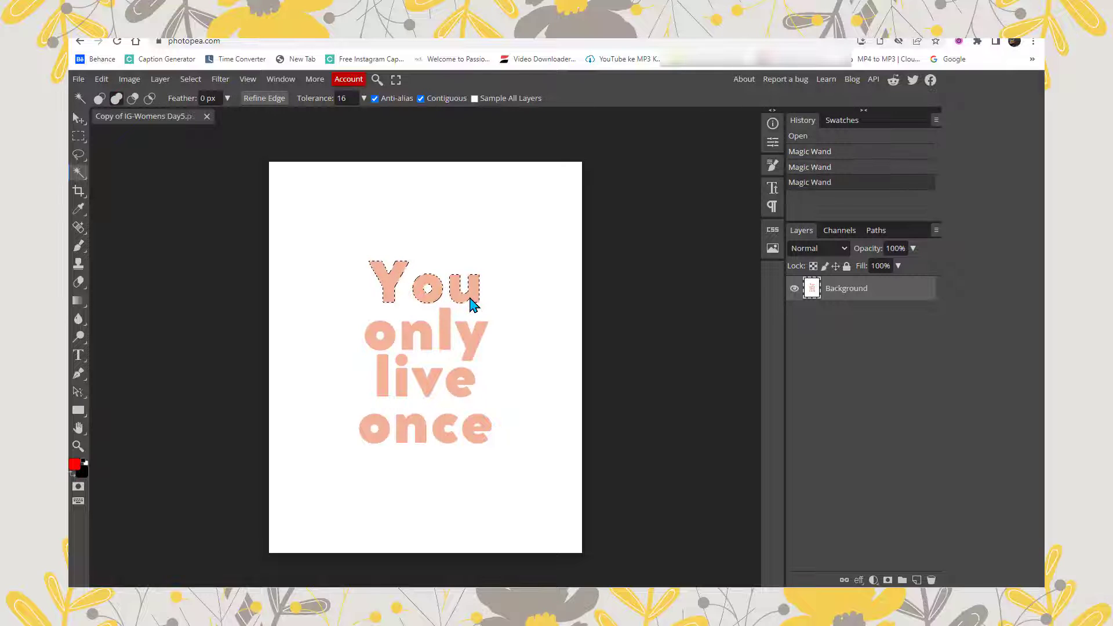
# Add every letter of the word "only" to the Magic Wand selection.
pyautogui.click(382, 345)
pyautogui.click(418, 335)
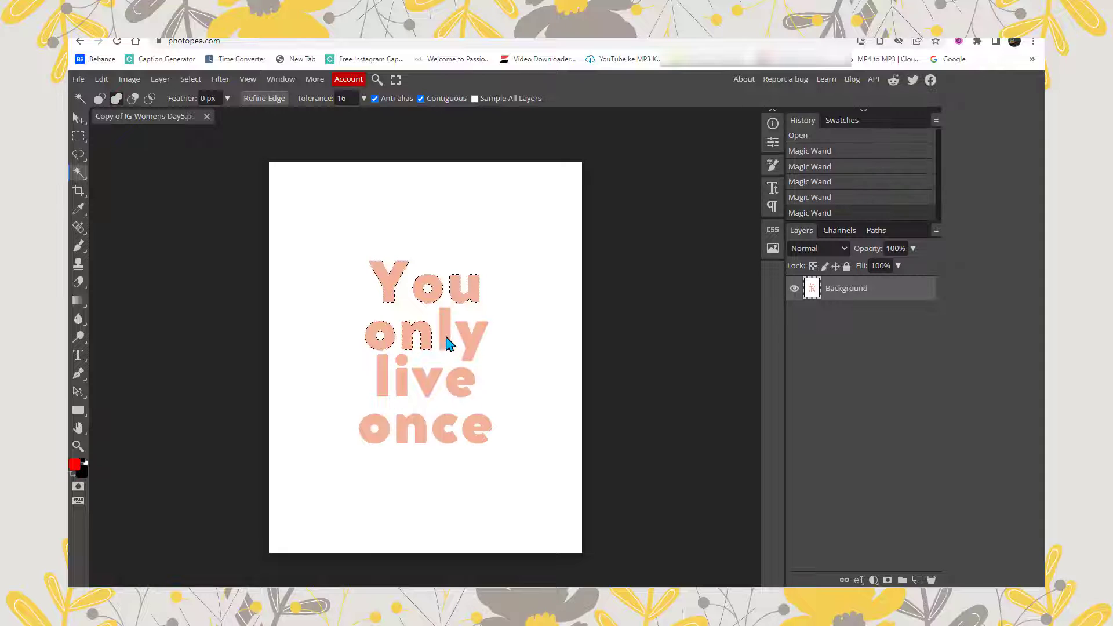
pyautogui.click(445, 342)
pyautogui.click(473, 347)
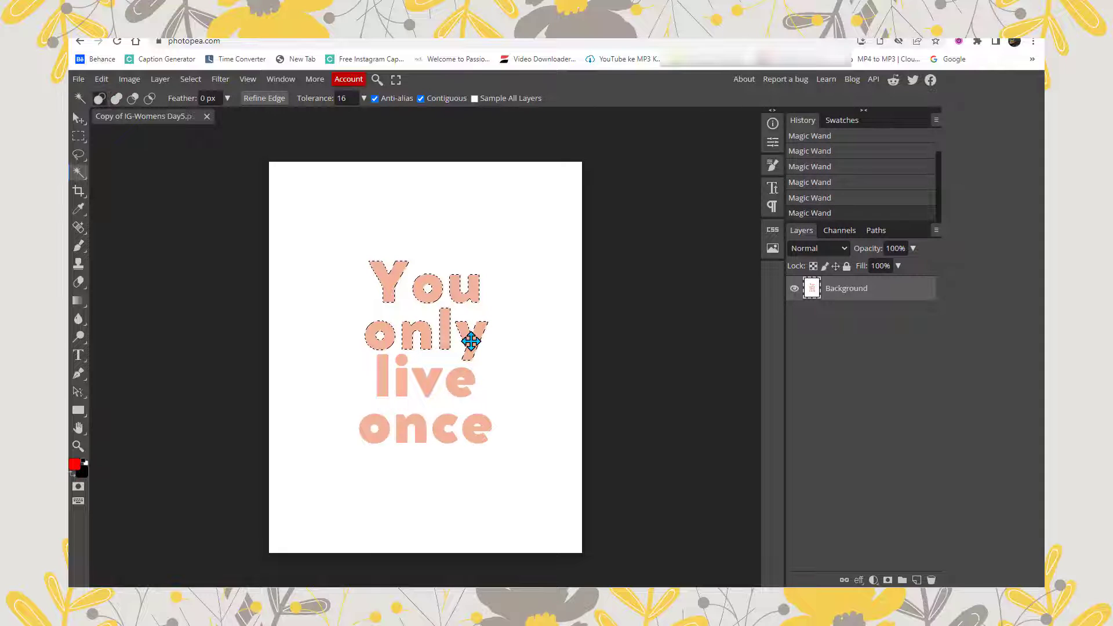
# Add the letters of "live" and "once" to the selection and delete all the selected lettering.
pyautogui.click(404, 372)
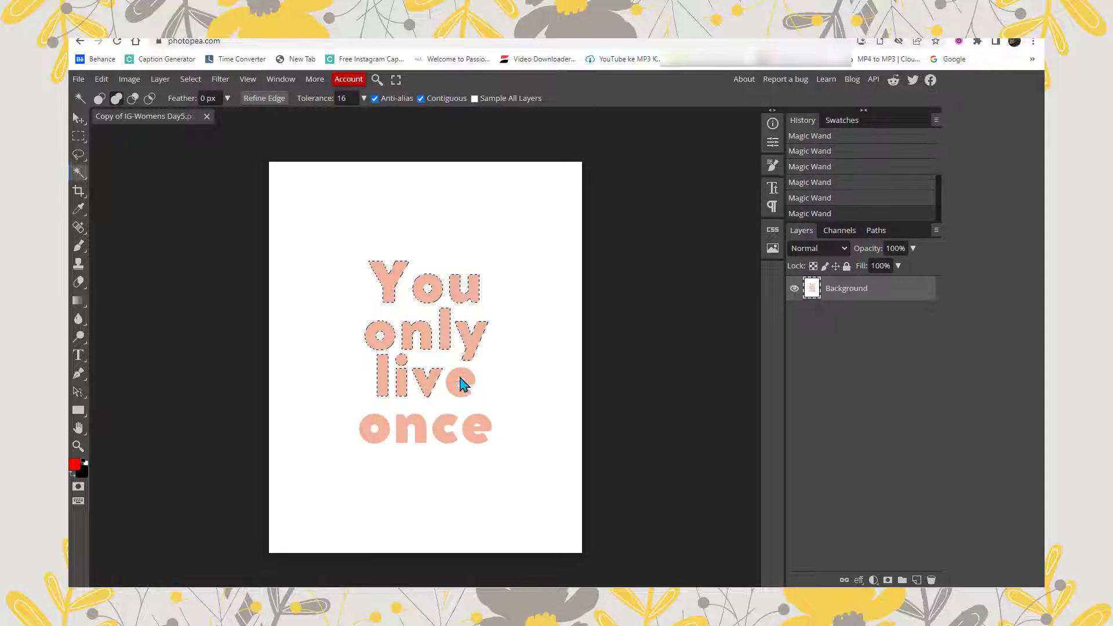
pyautogui.click(421, 426)
pyautogui.click(439, 438)
pyautogui.click(482, 428)
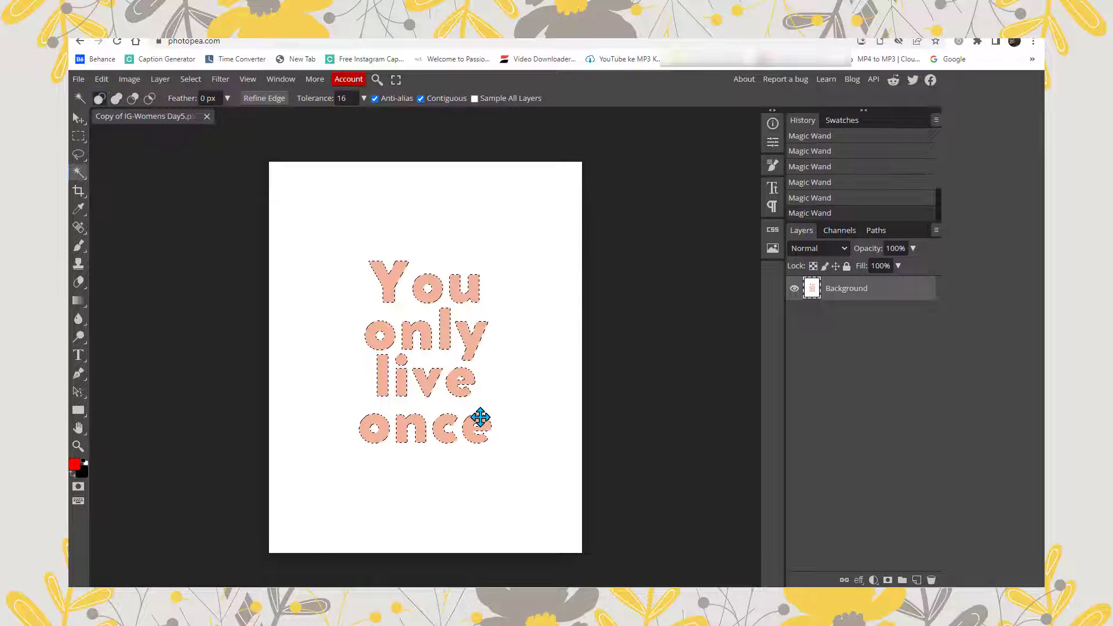
pyautogui.press('Delete')
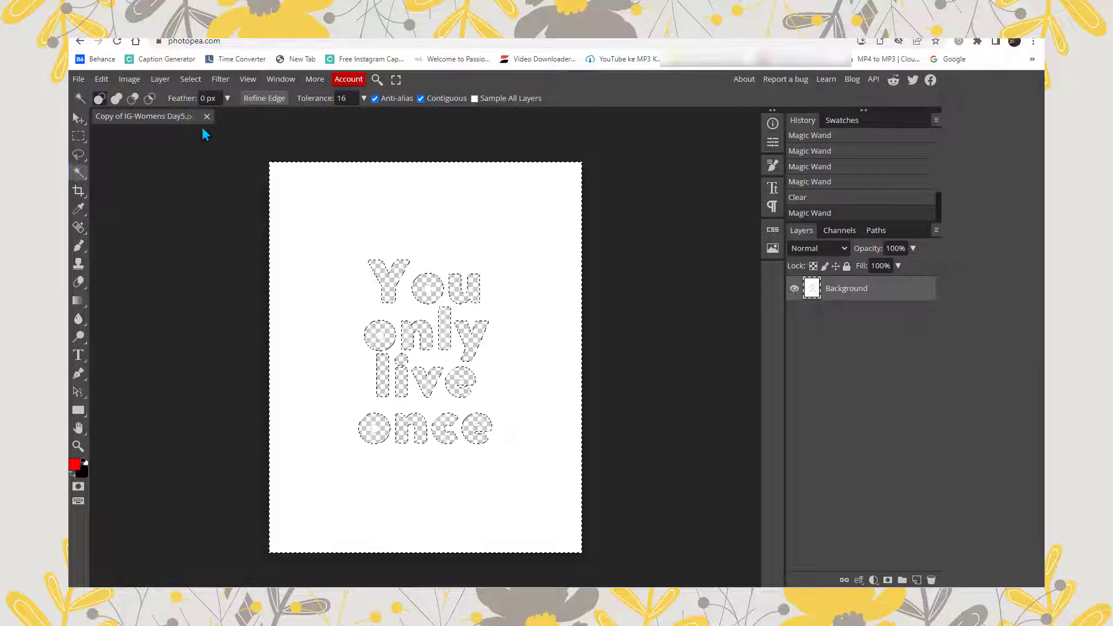
# Export the image with the cut-out letters as a PNG named "Copy of IG-Womens Day5 (2)" in the Downloads folder.
pyautogui.click(79, 80)
pyautogui.moveTo(94, 248)
pyautogui.click(189, 248)
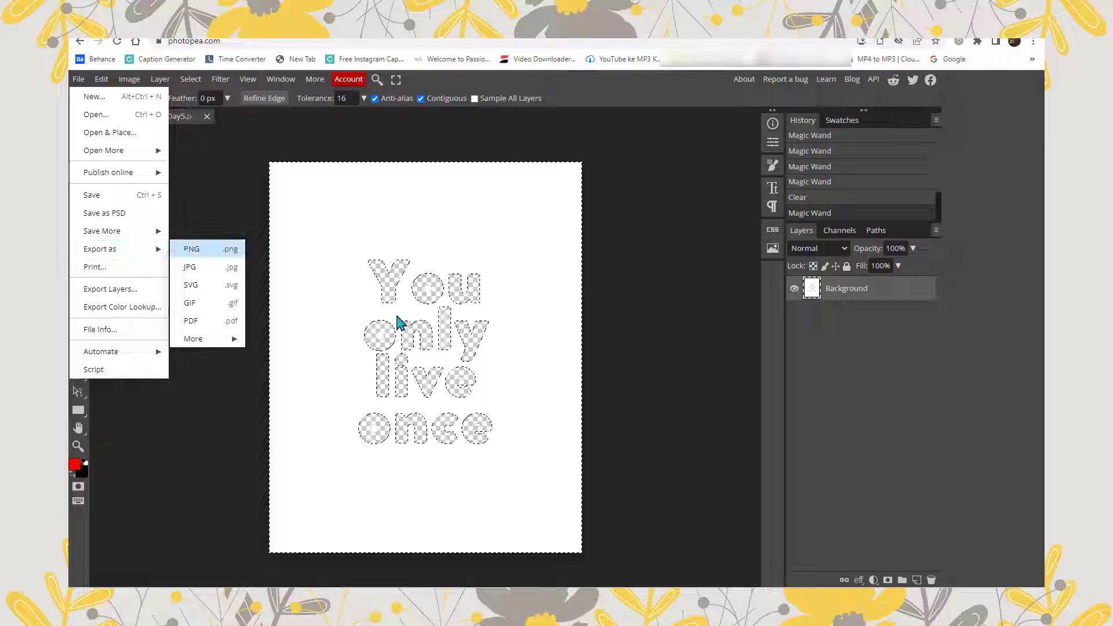
pyautogui.click(522, 315)
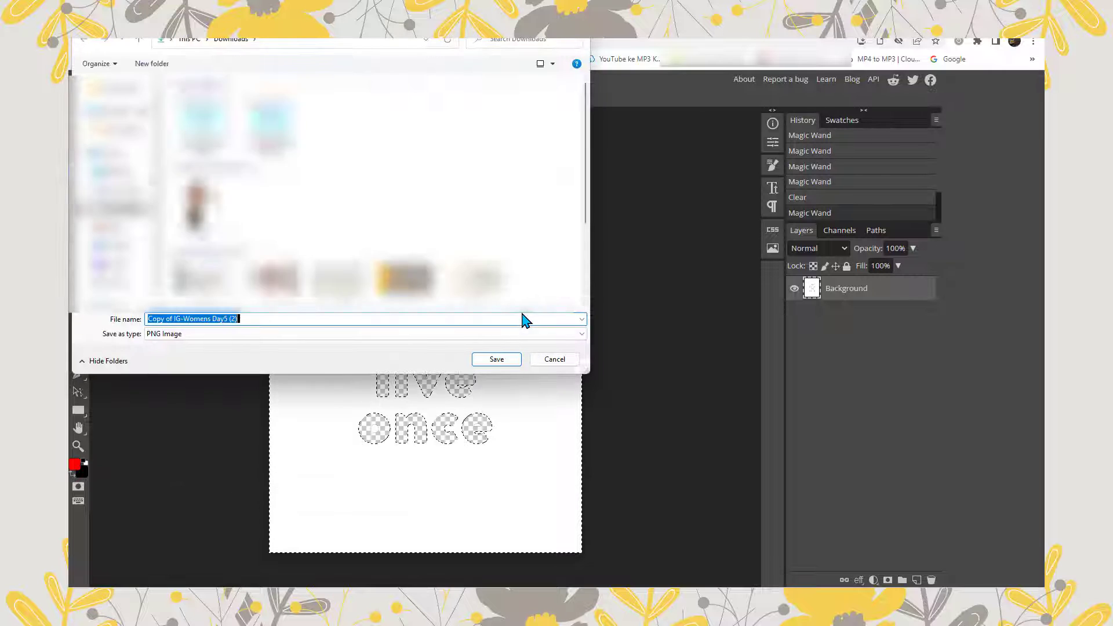
pyautogui.click(491, 359)
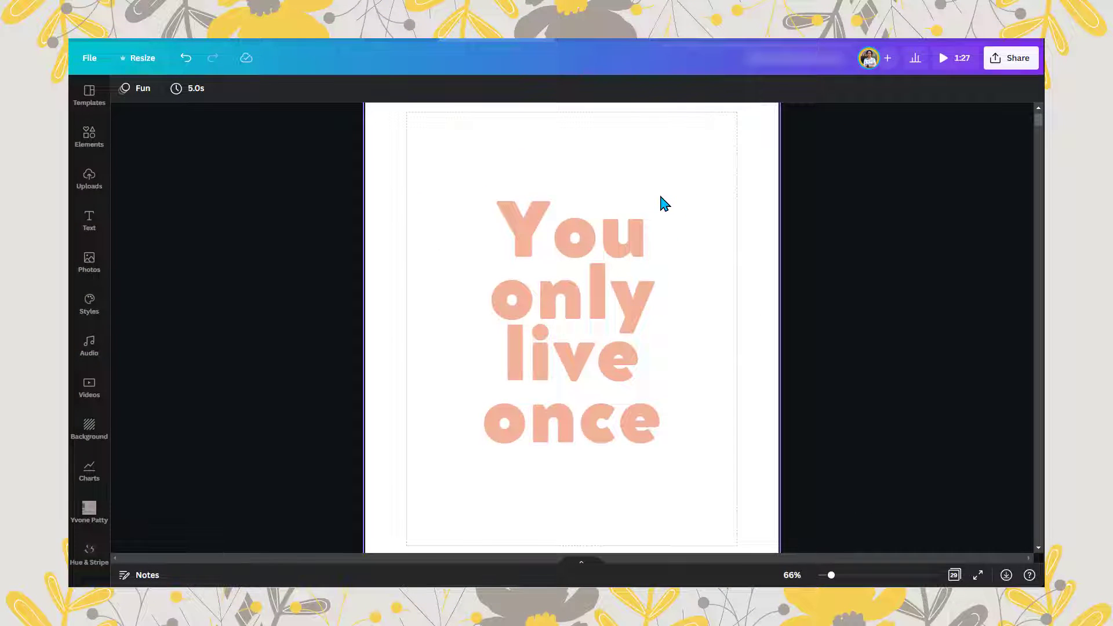
# Switch back to Canva and go to the blank page 2 of the design.
pyautogui.scroll(-8, 665, 204)
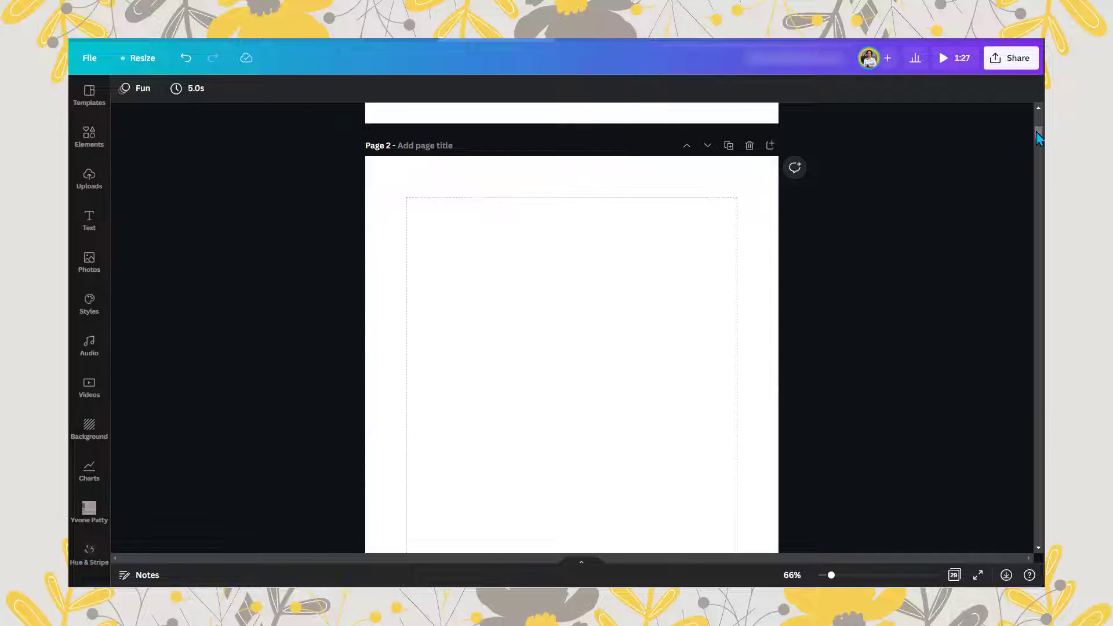
pyautogui.moveTo(1036, 132); pyautogui.dragTo(1041, 137)
pyautogui.scroll(1, 616, 279)
pyautogui.scroll(-1, 722, 215)
pyautogui.click(507, 304)
pyautogui.click(1038, 109)
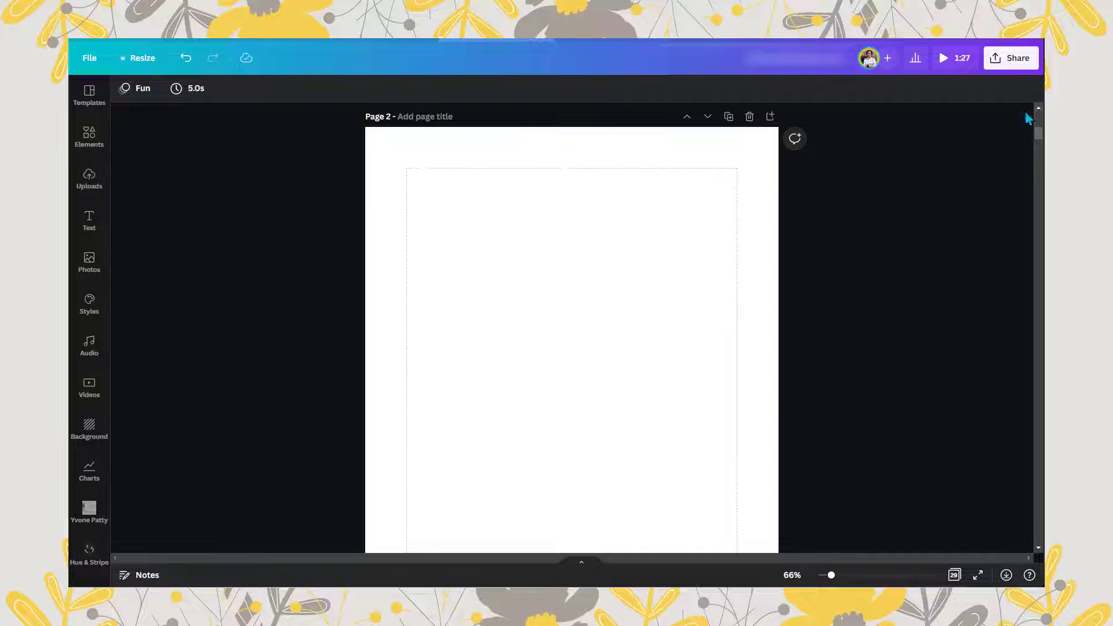
# Search the photos for "tropical rainforest" and add the Tropical Rainforest fern photo to page 2.
pyautogui.click(89, 262)
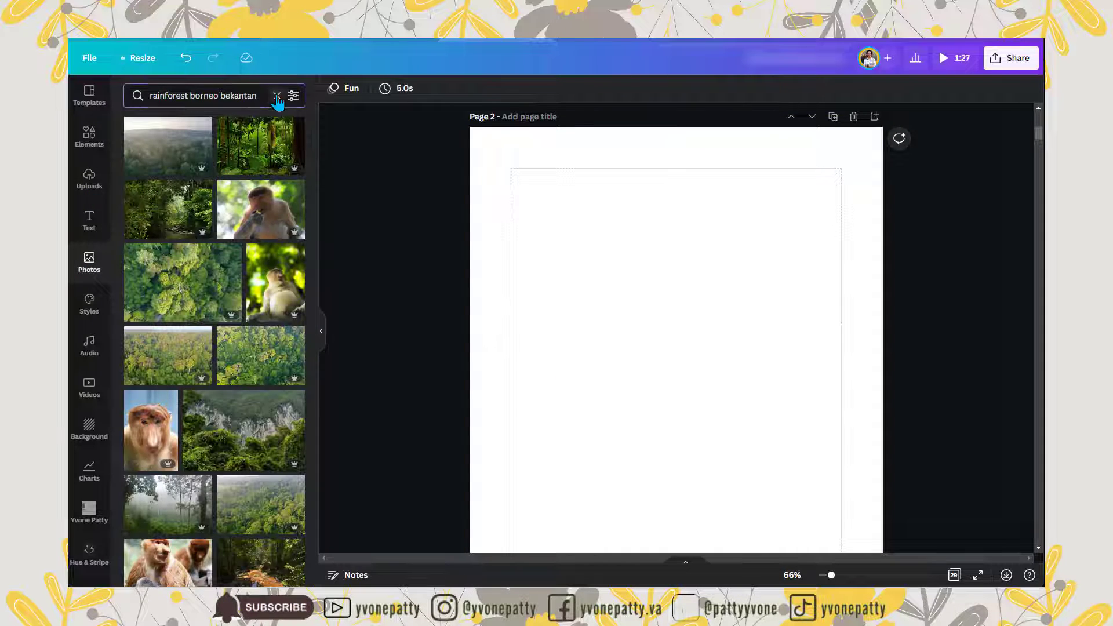
pyautogui.click(276, 96)
pyautogui.write('tropical')
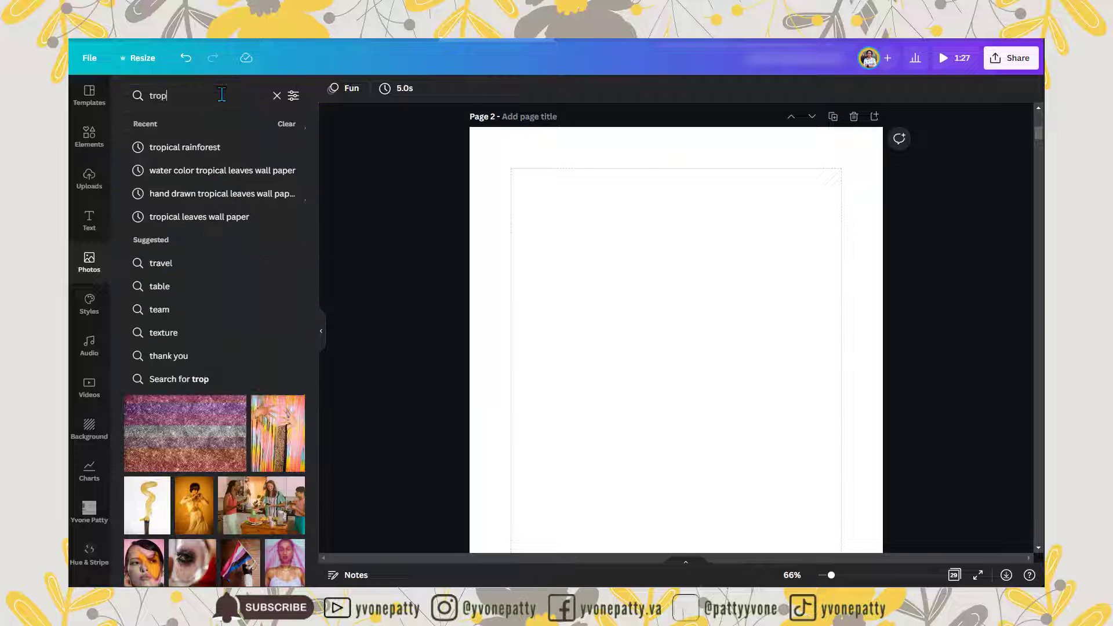
pyautogui.click(221, 148)
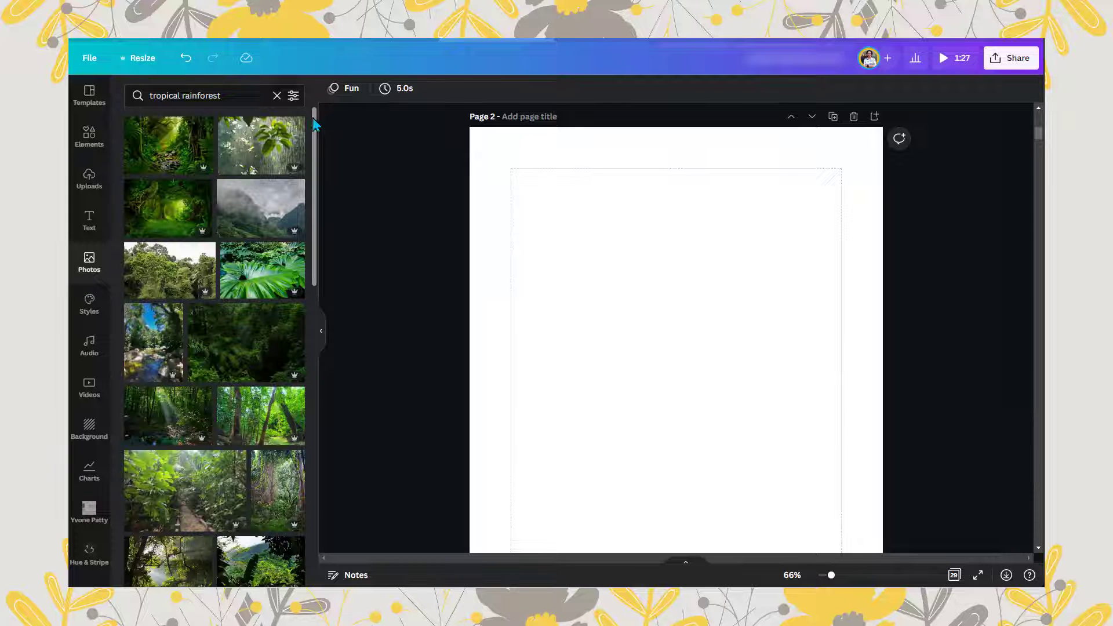
pyautogui.moveTo(313, 124); pyautogui.dragTo(331, 378)
pyautogui.click(203, 169)
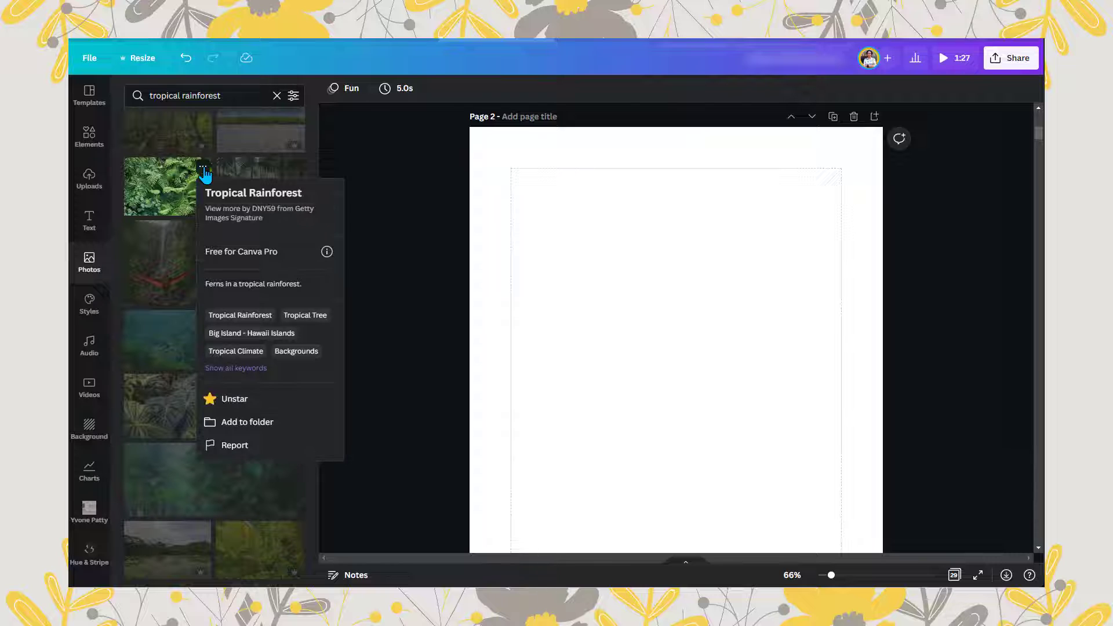
pyautogui.click(155, 183)
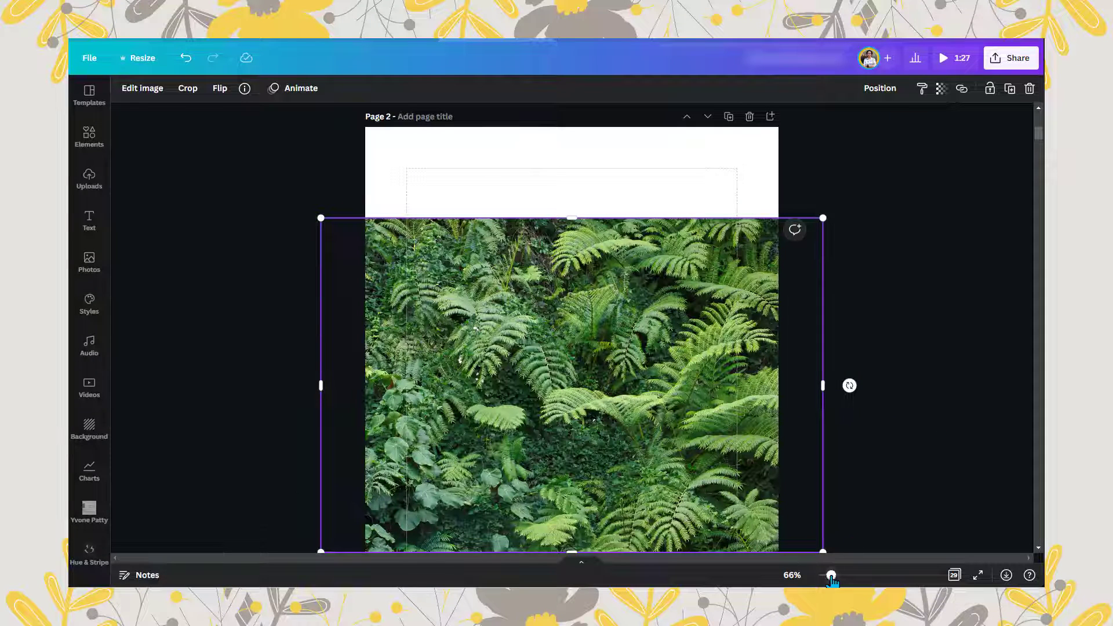
# Align the fern photo with the upper-left corner of page 2 and place a slightly offset duplicate over it.
pyautogui.moveTo(832, 575); pyautogui.dragTo(828, 575)
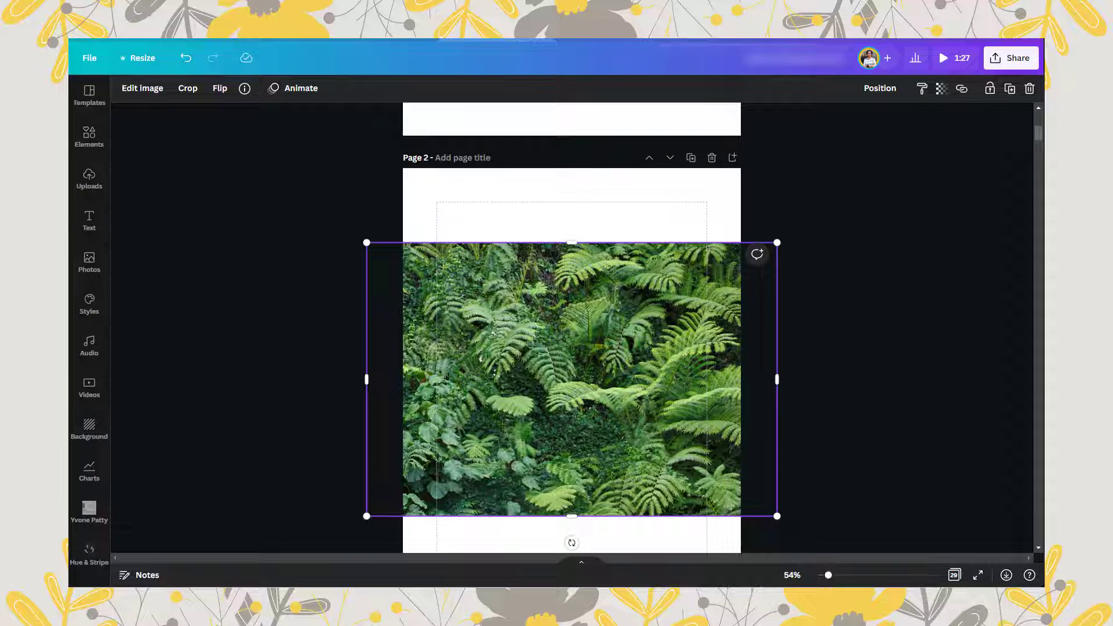
pyautogui.click(1039, 548)
pyautogui.moveTo(538, 304); pyautogui.dragTo(572, 229)
pyautogui.moveTo(600, 420); pyautogui.dragTo(603, 547)
pyautogui.moveTo(829, 576); pyautogui.dragTo(827, 575)
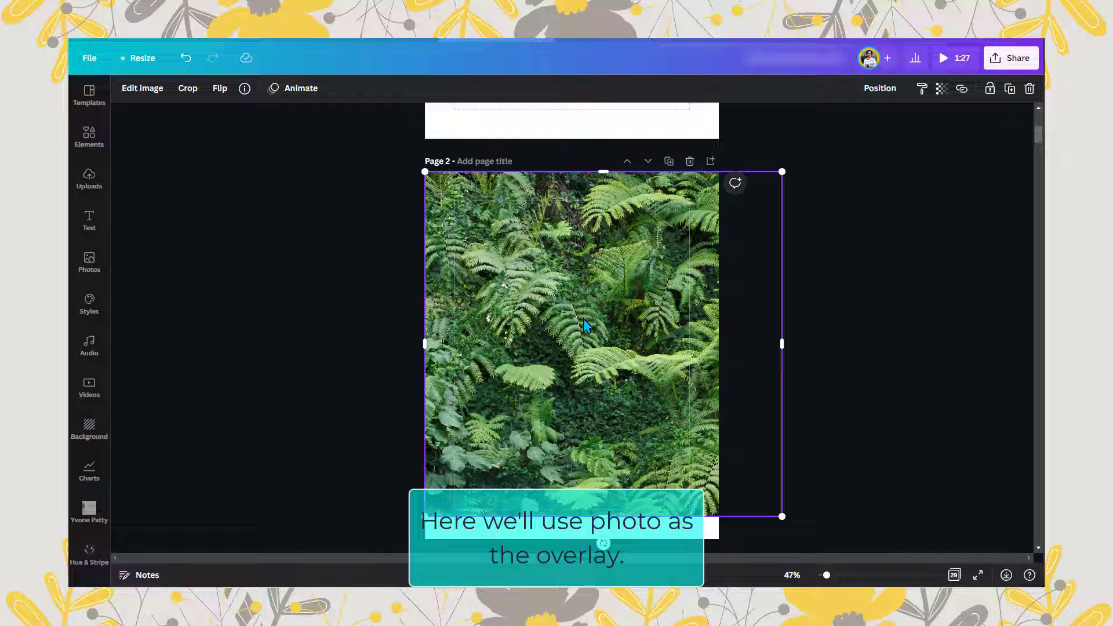
pyautogui.moveTo(583, 319); pyautogui.dragTo(611, 343)
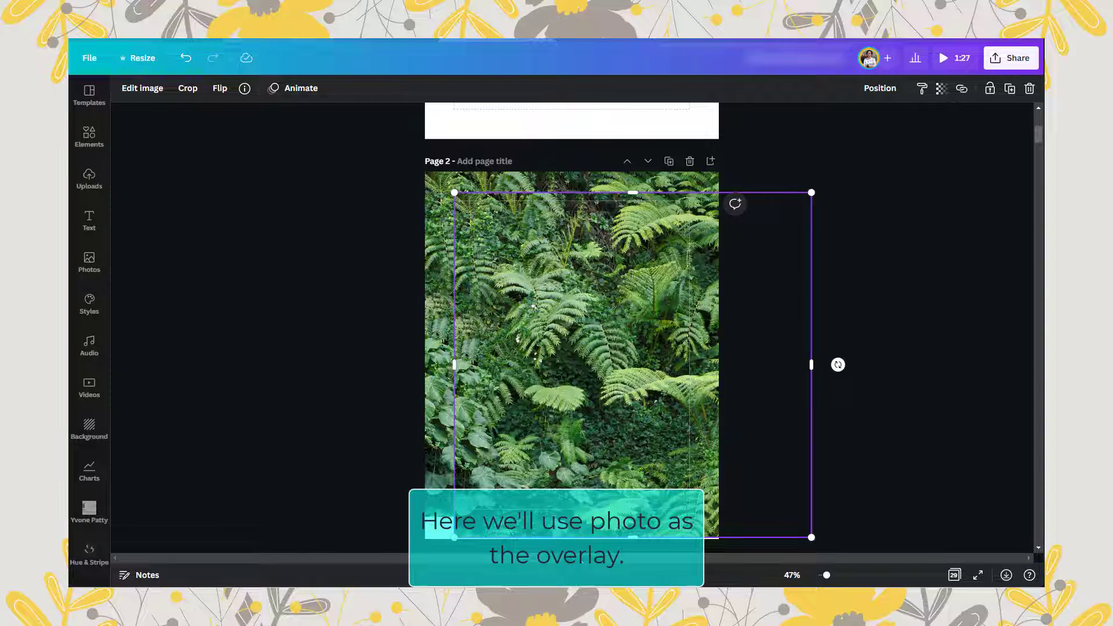
# Apply the Photogenic filter Hibiscus to the duplicate fern photo.
pyautogui.click(145, 90)
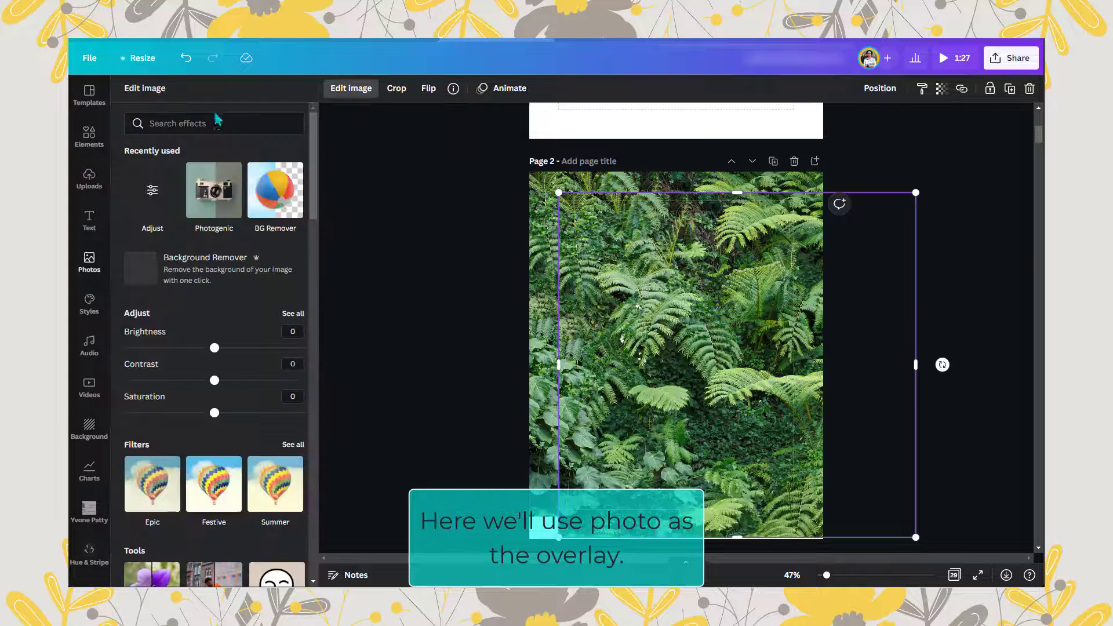
pyautogui.click(226, 193)
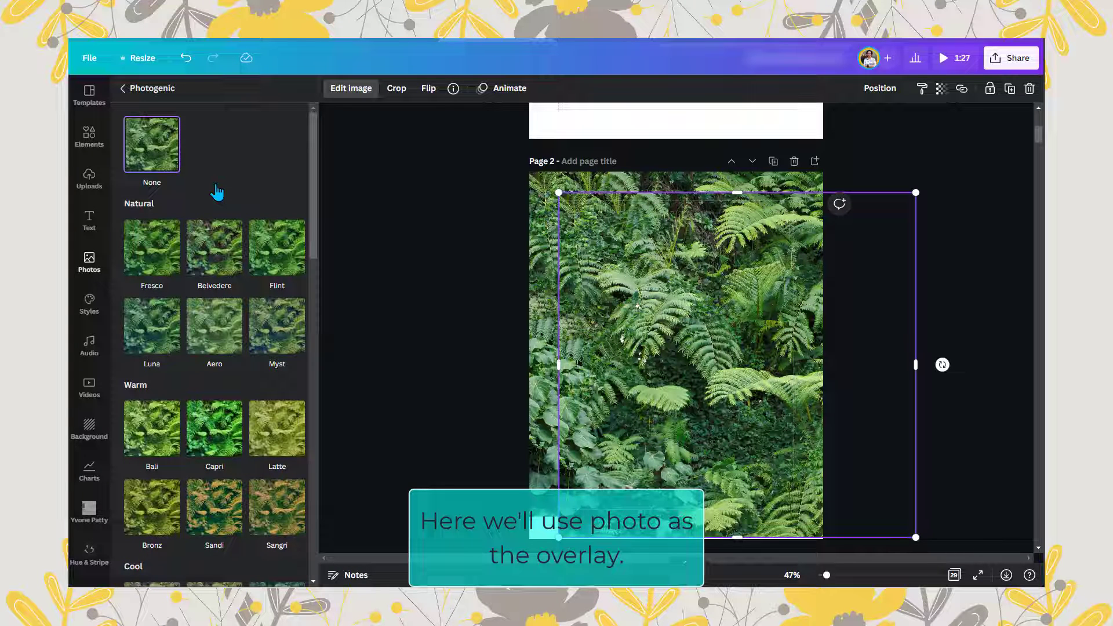
pyautogui.moveTo(314, 142); pyautogui.dragTo(325, 470)
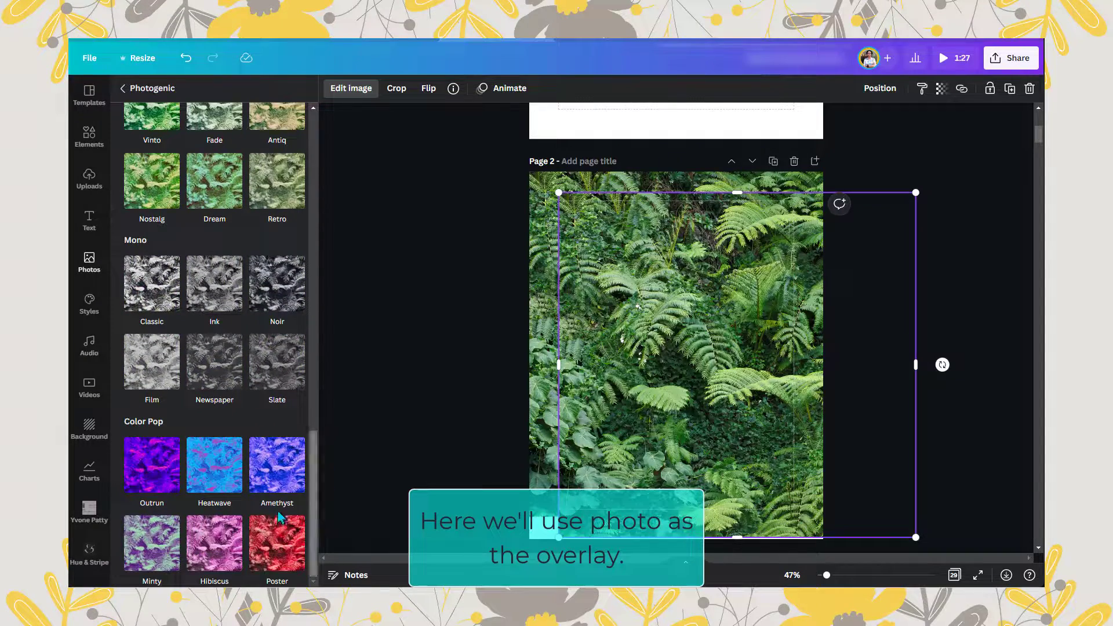
pyautogui.click(199, 543)
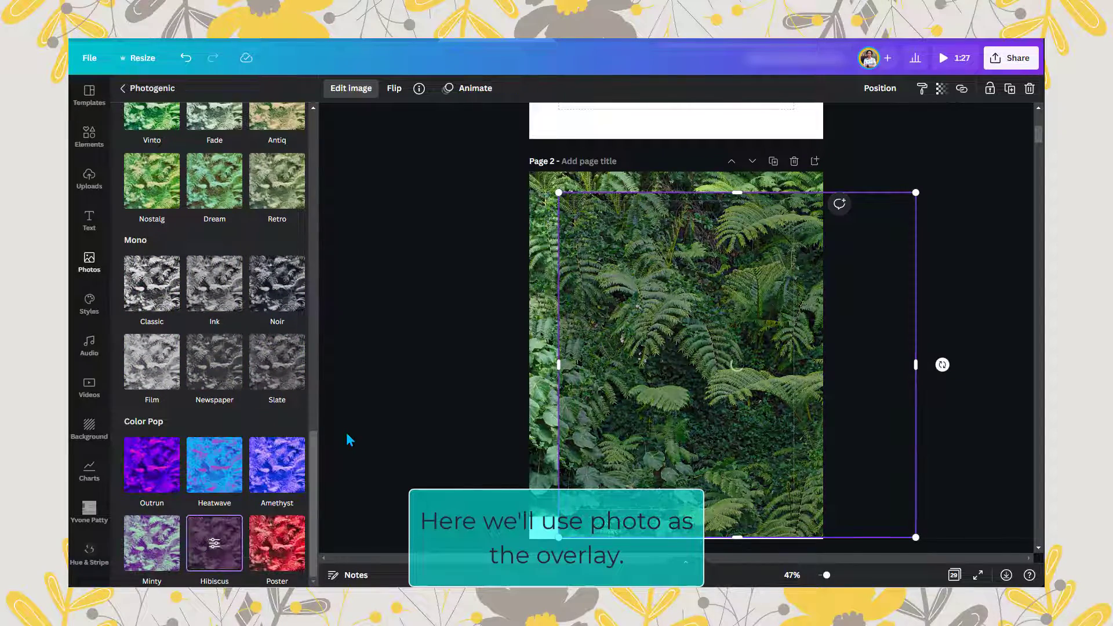
pyautogui.click(268, 565)
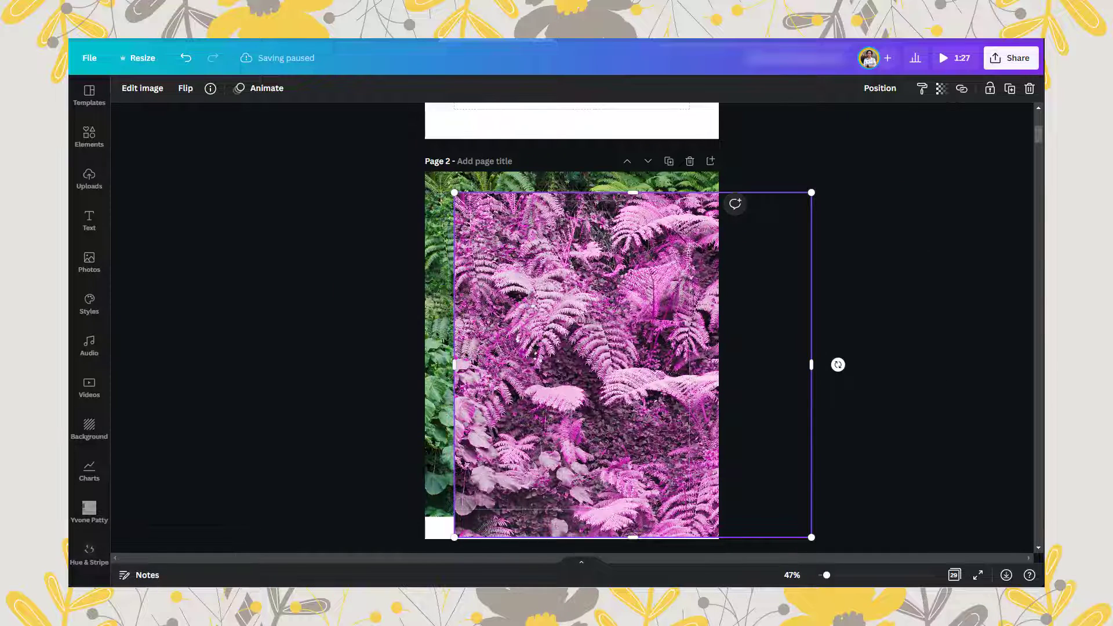
# Shrink the pink fern photo and place it over the upper-right part of the page.
pyautogui.moveTo(809, 537); pyautogui.dragTo(746, 478)
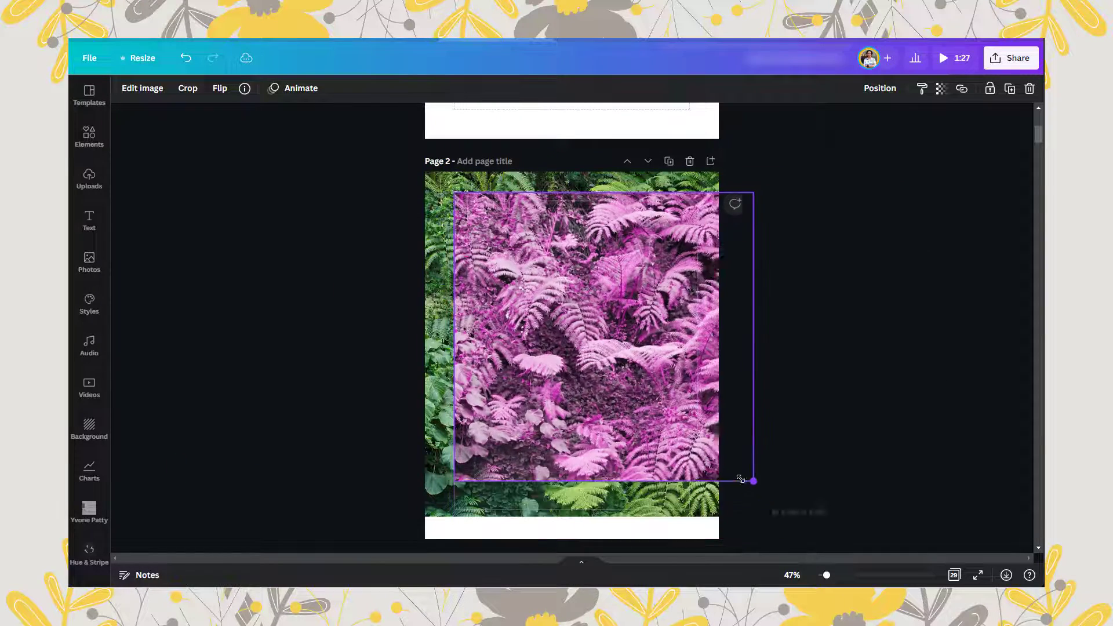
pyautogui.moveTo(604, 325); pyautogui.dragTo(587, 308)
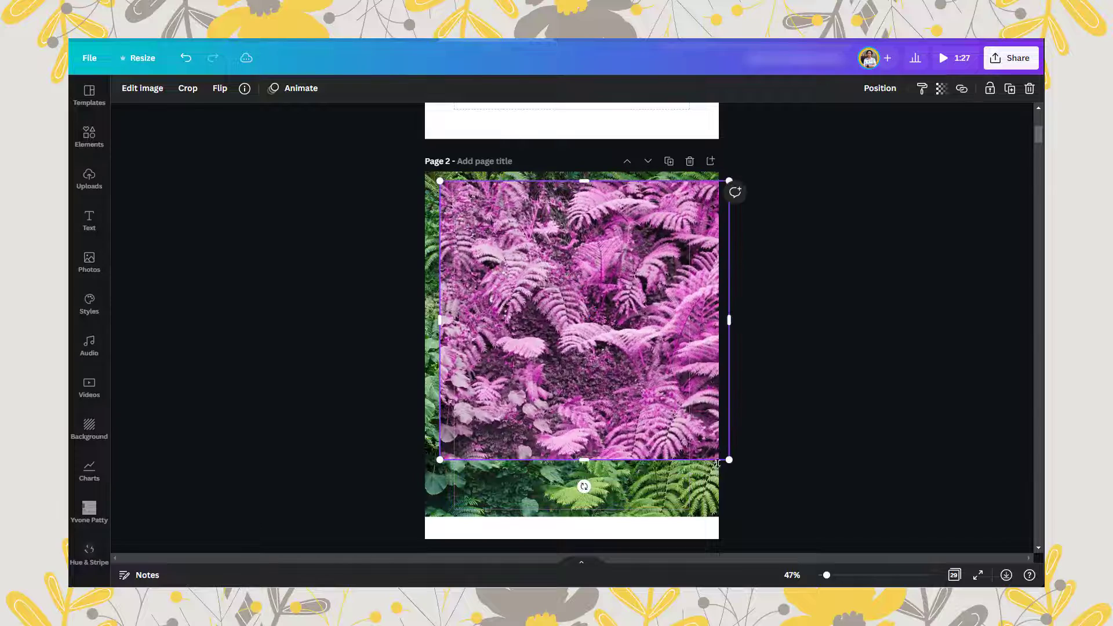
pyautogui.moveTo(729, 460); pyautogui.dragTo(666, 410)
pyautogui.moveTo(609, 312); pyautogui.dragTo(663, 327)
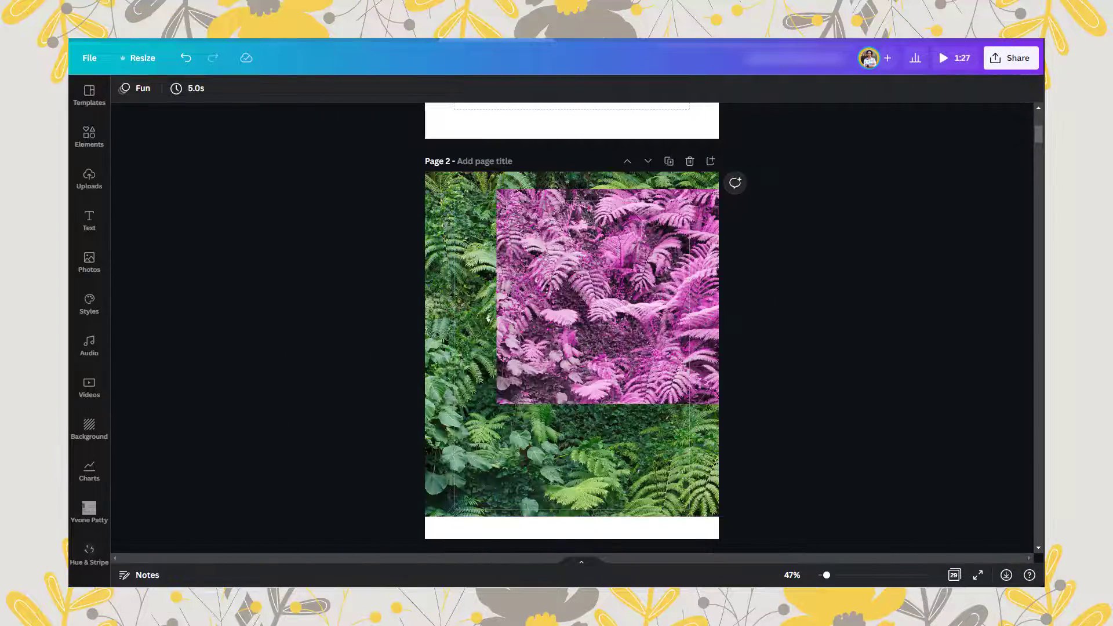
# Upload the cut-out lettering PNG to page 2, enlarge it to nearly fill the page, and center it horizontally.
pyautogui.moveTo(430, 189); pyautogui.dragTo(683, 332)
pyautogui.click(321, 338)
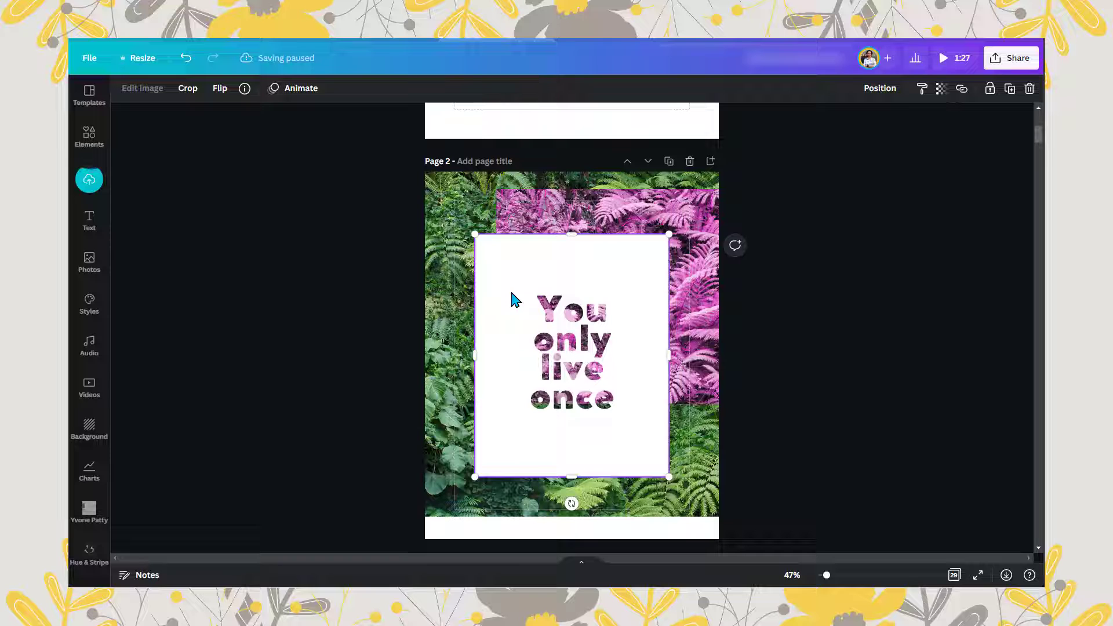
pyautogui.moveTo(537, 283); pyautogui.dragTo(517, 241)
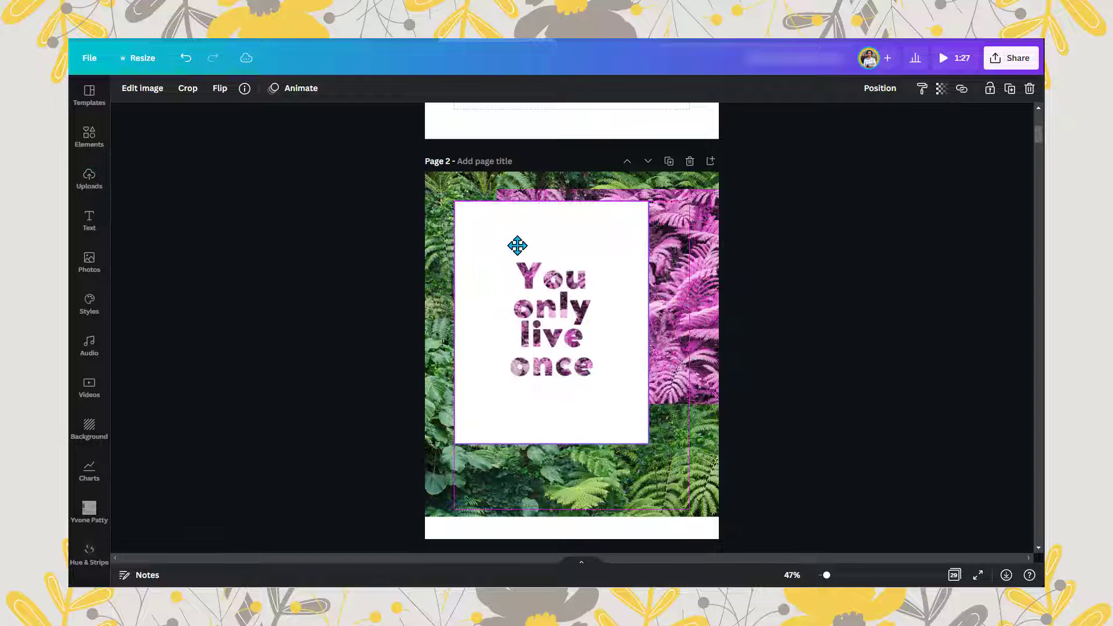
pyautogui.moveTo(649, 447); pyautogui.dragTo(706, 508)
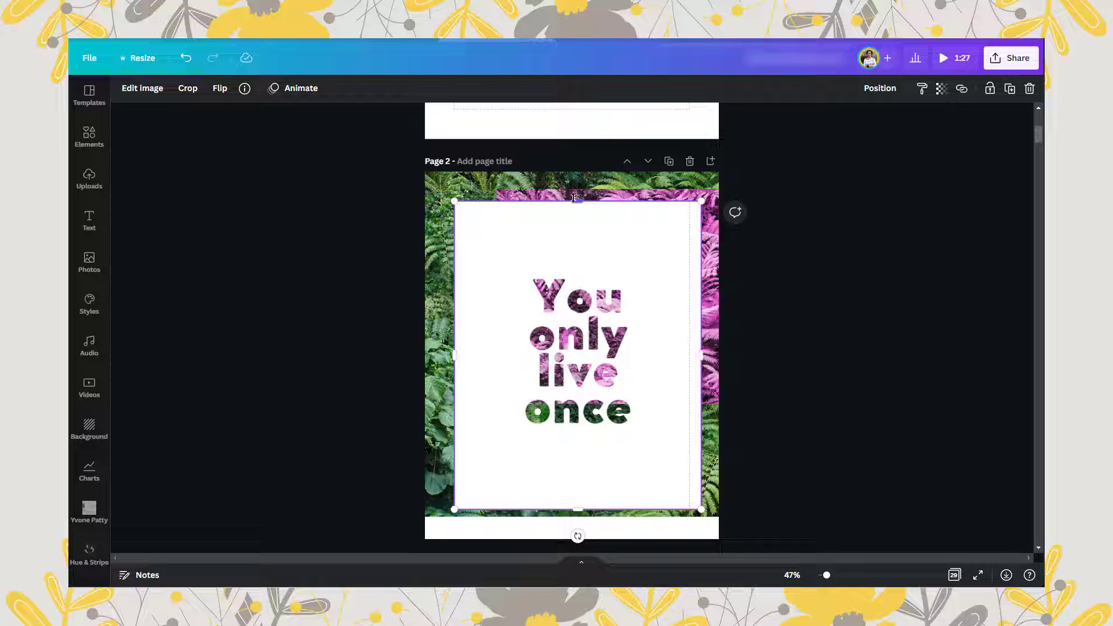
pyautogui.click(880, 88)
pyautogui.click(806, 194)
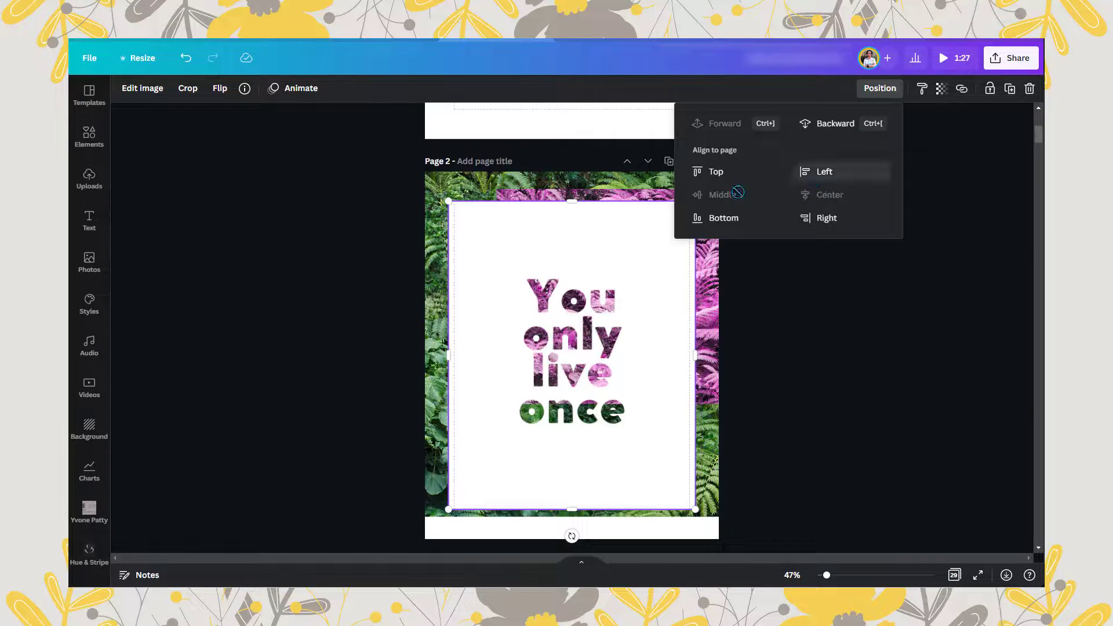
pyautogui.click(880, 88)
# Crop the white lettering panel closer to the text on all four sides and center it on the page both ways.
pyautogui.moveTo(685, 357); pyautogui.dragTo(652, 358)
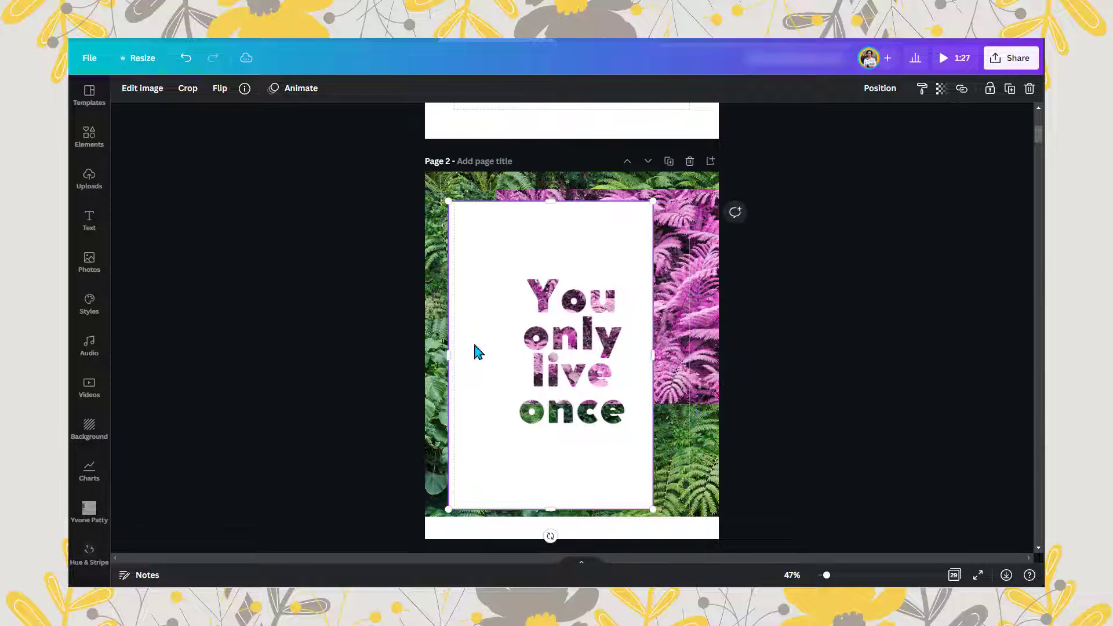
pyautogui.moveTo(451, 354); pyautogui.dragTo(488, 364)
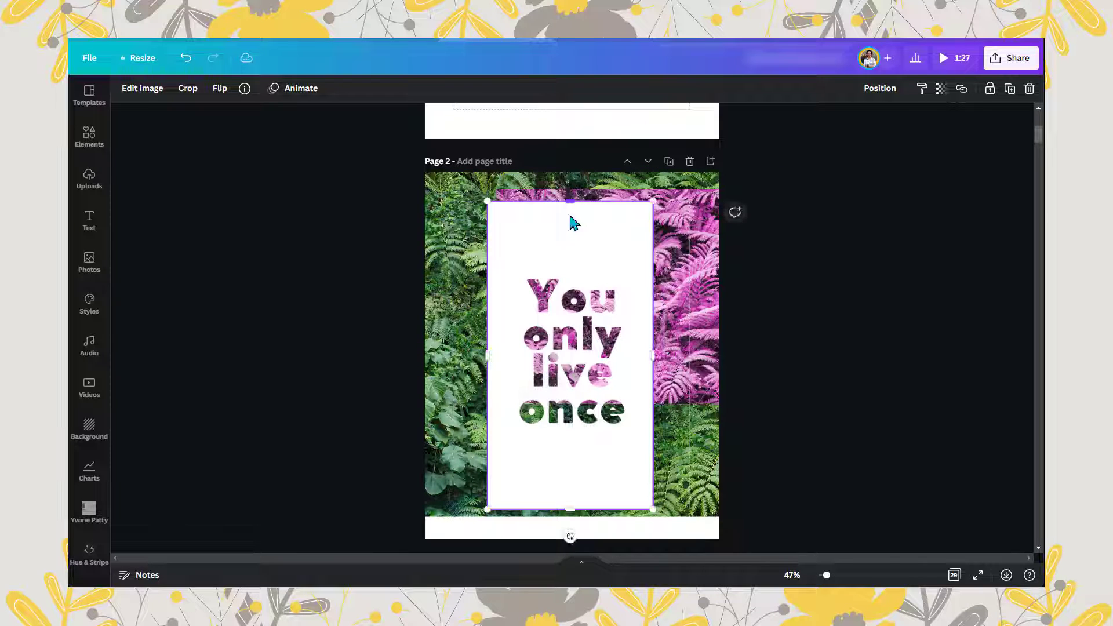
pyautogui.moveTo(568, 202); pyautogui.dragTo(568, 251)
pyautogui.moveTo(570, 507); pyautogui.dragTo(570, 450)
pyautogui.click(872, 93)
pyautogui.click(826, 195)
pyautogui.click(737, 196)
# Center the green background photo on the page, then fit the pink photo behind the lettering panel and crop it to the panel's edges.
pyautogui.moveTo(613, 228); pyautogui.dragTo(586, 235)
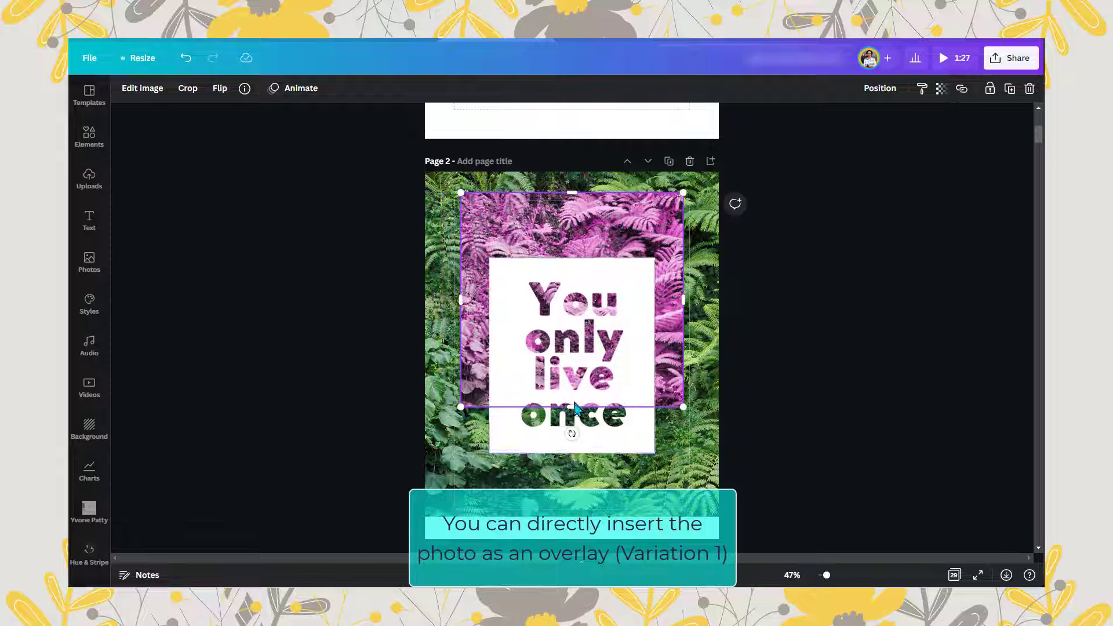
pyautogui.moveTo(571, 407); pyautogui.dragTo(576, 325)
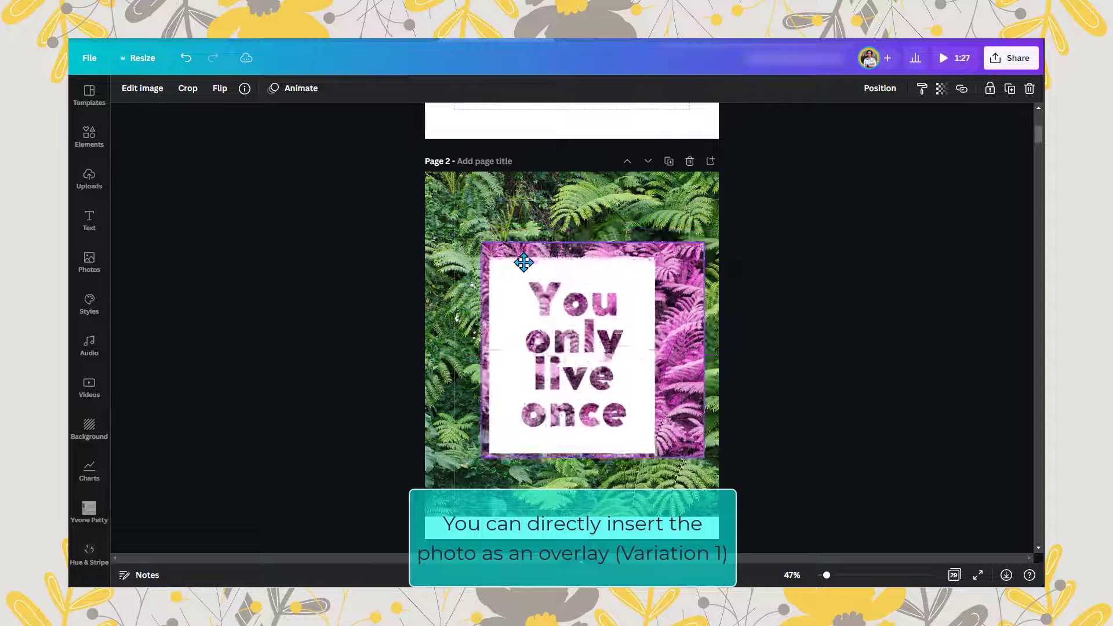
pyautogui.moveTo(524, 262)
pyautogui.mouseDown()
pyautogui.moveTo(529, 275)
pyautogui.moveTo(516, 265)
pyautogui.mouseUp()
pyautogui.moveTo(521, 263); pyautogui.dragTo(529, 273)
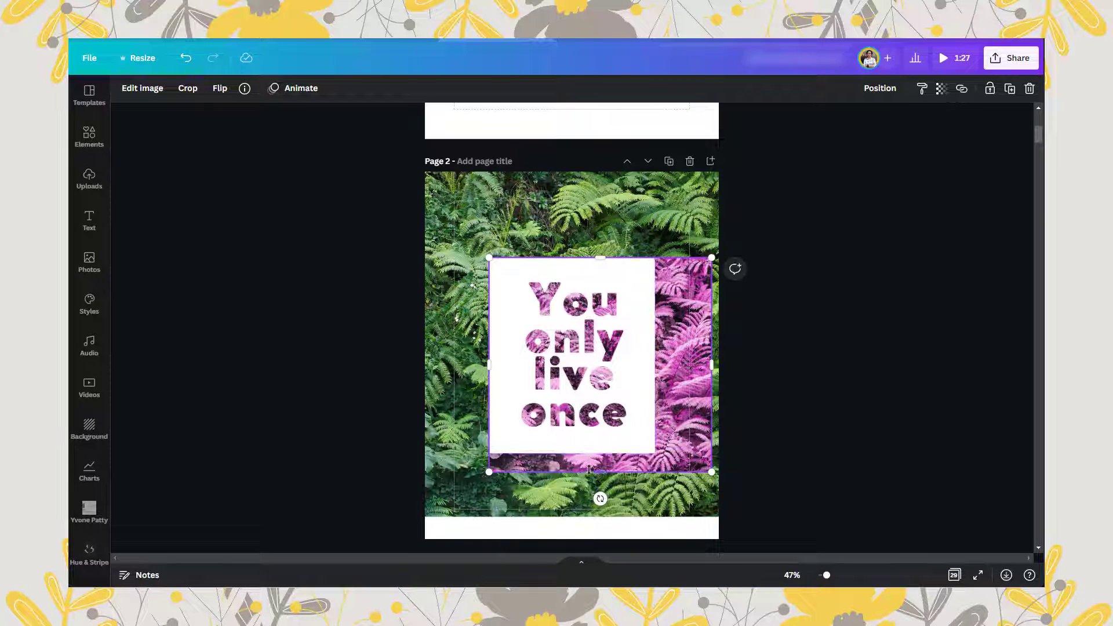
pyautogui.moveTo(589, 470); pyautogui.dragTo(594, 454)
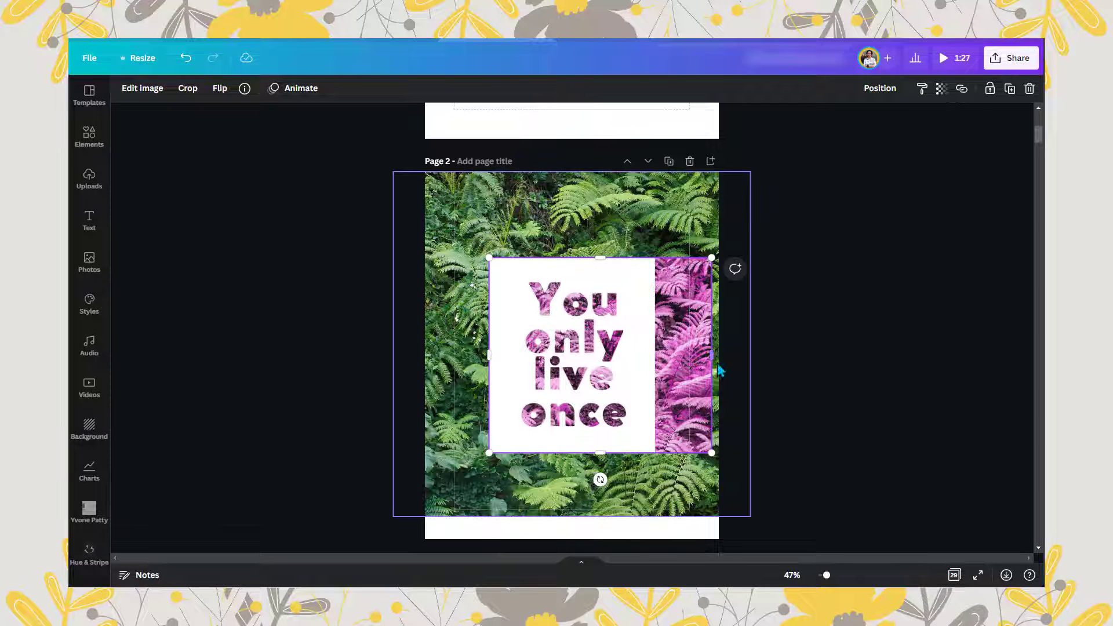
pyautogui.moveTo(712, 355); pyautogui.dragTo(644, 356)
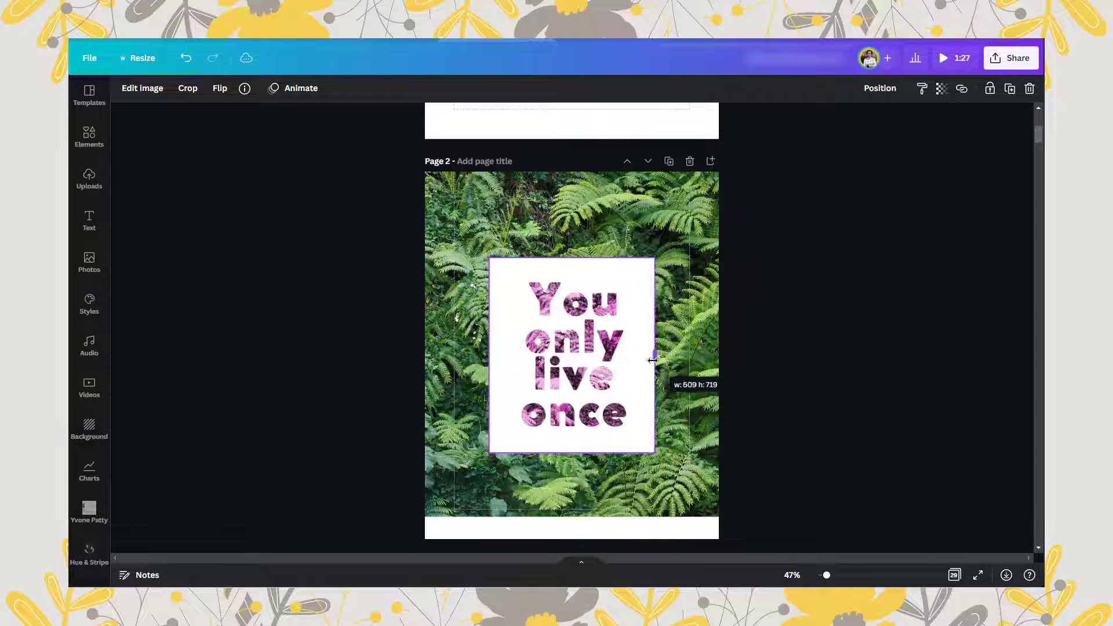
pyautogui.click(785, 317)
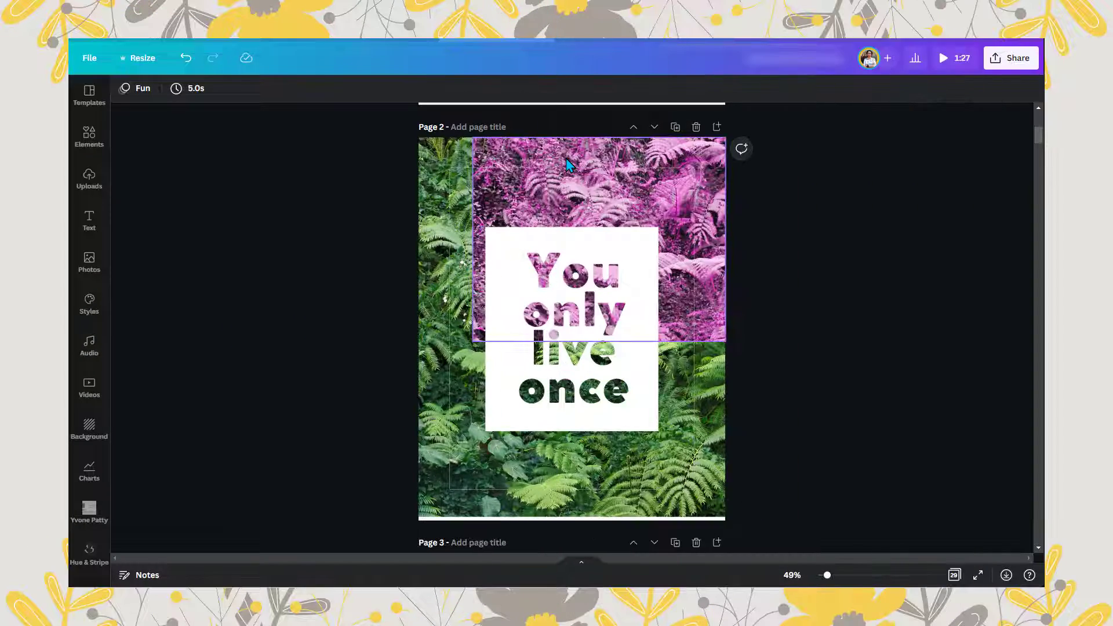
# Place the larger pink photo behind the word "You" and crop it to a strip covering the word's upper part.
pyautogui.click(560, 164)
pyautogui.moveTo(561, 164); pyautogui.dragTo(614, 265)
pyautogui.moveTo(828, 575); pyautogui.dragTo(839, 580)
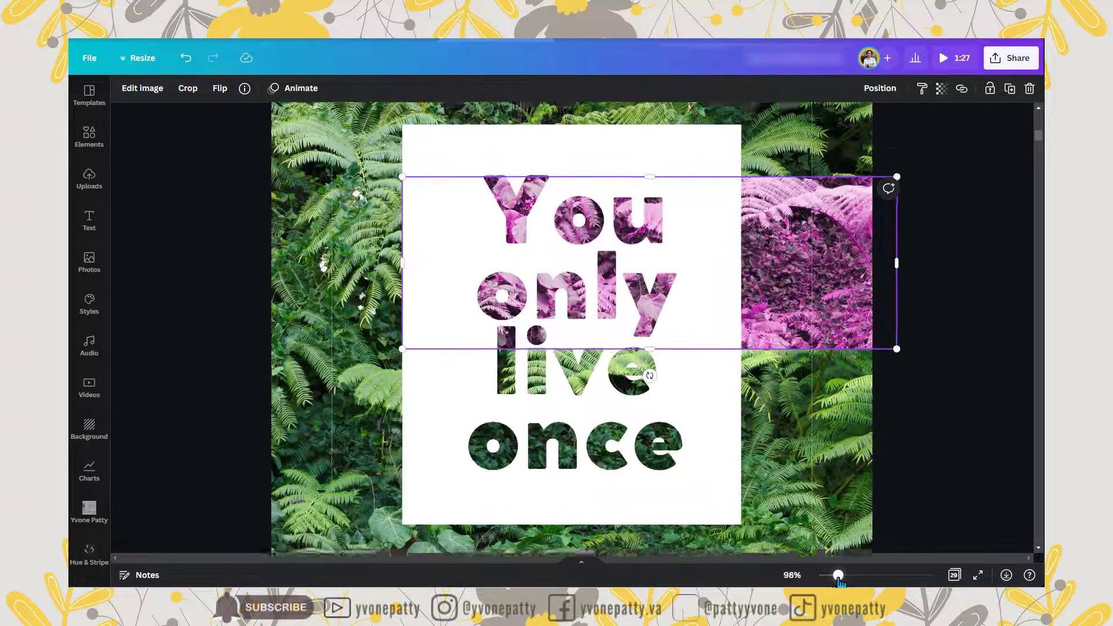
pyautogui.moveTo(650, 349); pyautogui.dragTo(655, 220)
# Place a copy of the narrowed pink strip over the upper half of "only" and send it behind the lettering panel.
pyautogui.moveTo(903, 195); pyautogui.dragTo(759, 277)
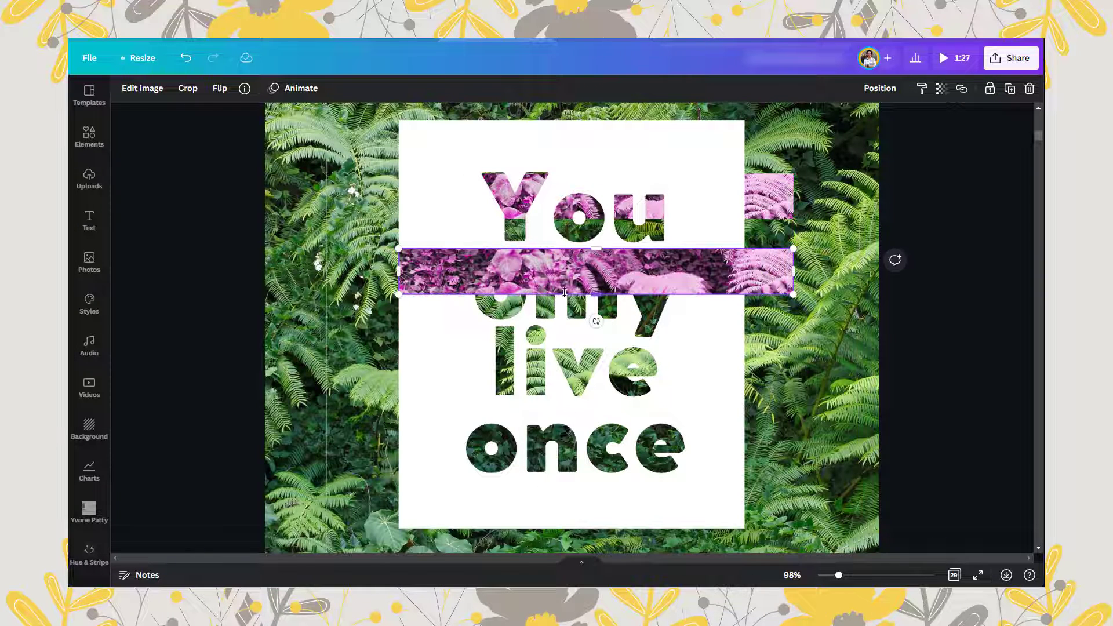
pyautogui.click(880, 88)
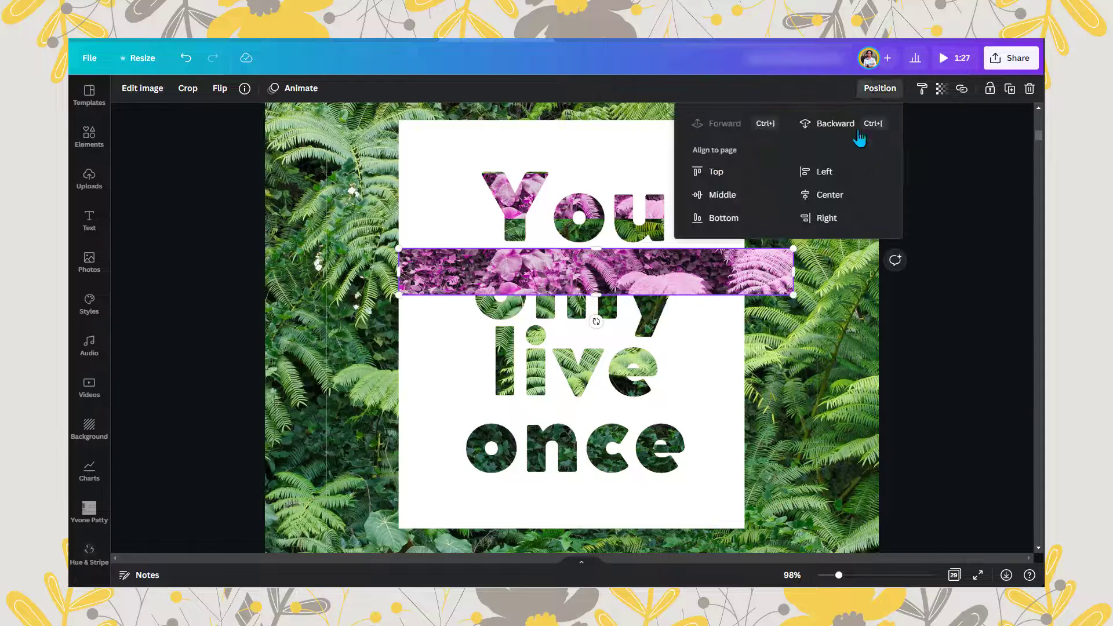
pyautogui.click(835, 123)
pyautogui.click(836, 123)
# Duplicate the pink strip over the upper half of "live", make it slightly taller, and send it behind the lettering panel.
pyautogui.click(1010, 88)
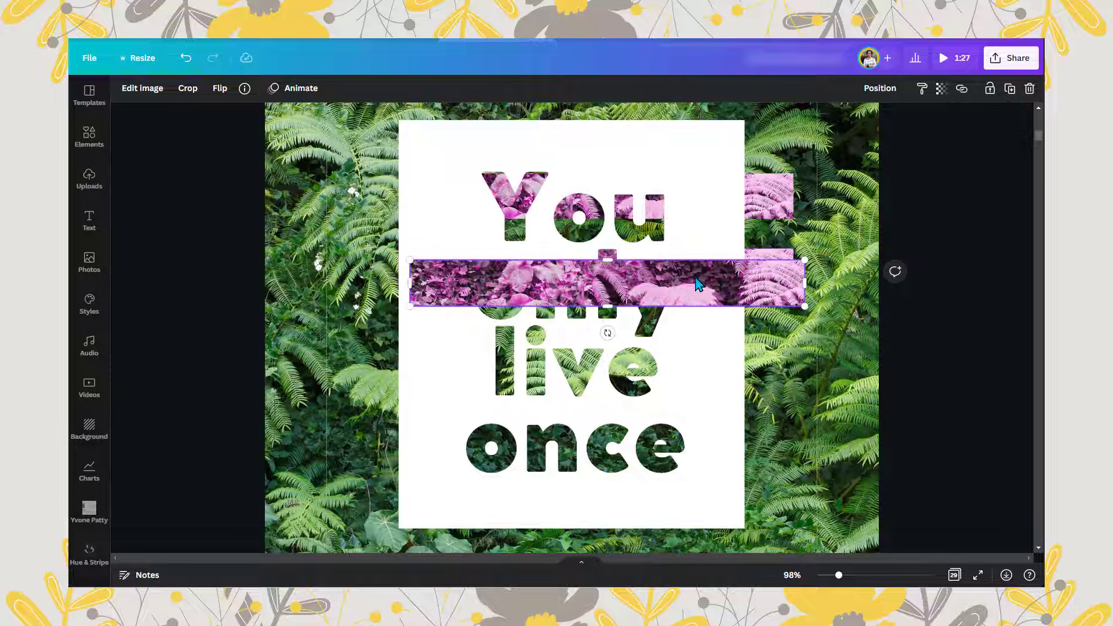
pyautogui.moveTo(698, 284); pyautogui.dragTo(683, 340)
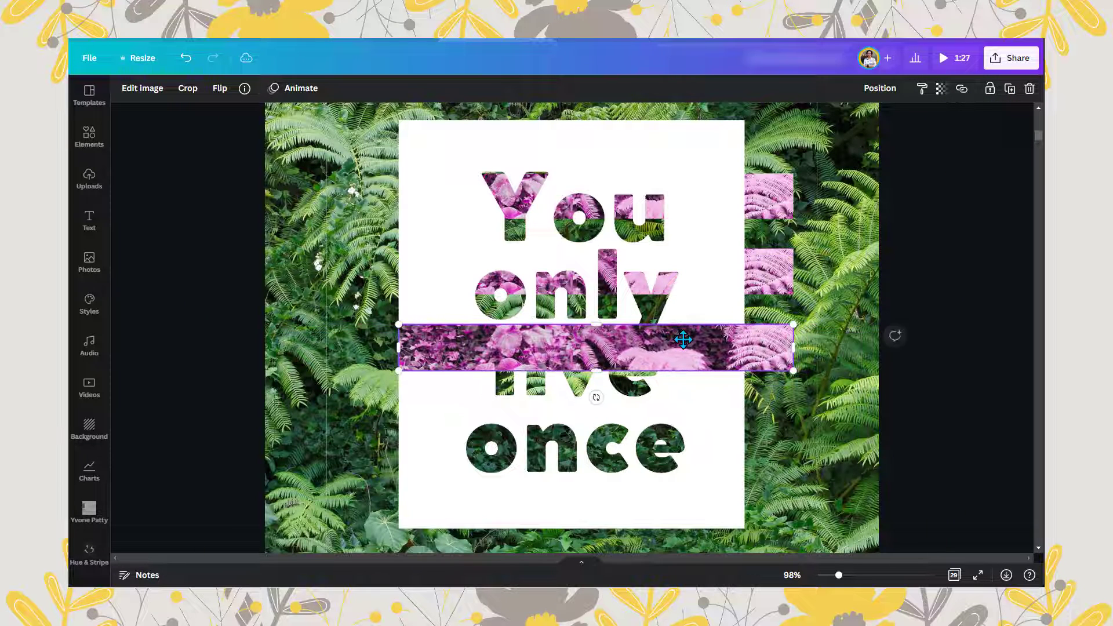
pyautogui.moveTo(595, 369); pyautogui.dragTo(595, 375)
pyautogui.click(880, 88)
pyautogui.click(835, 123)
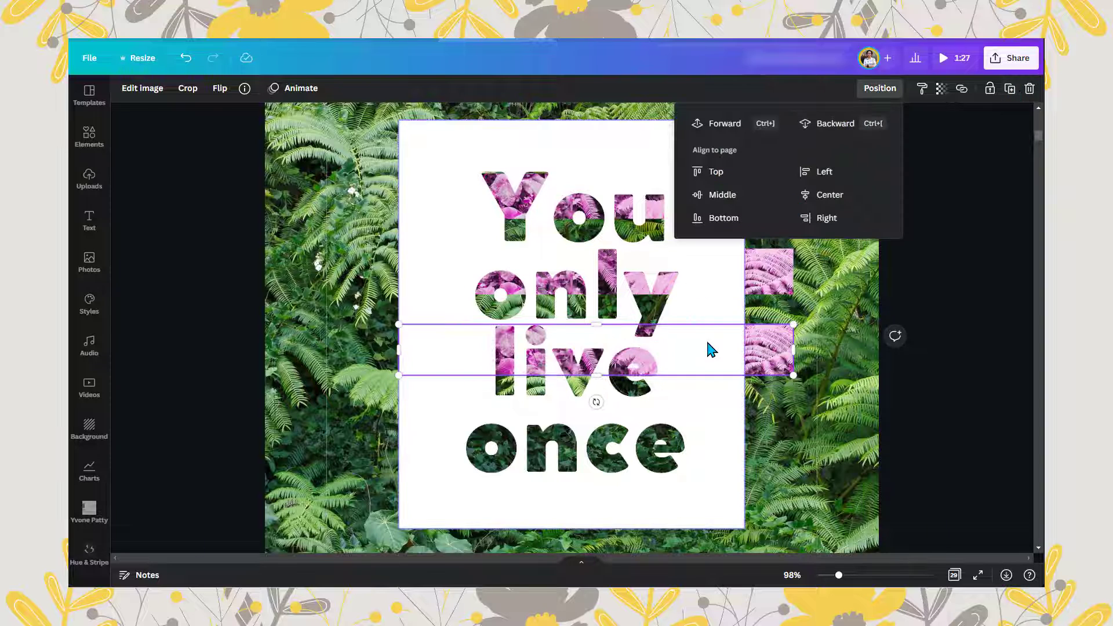
pyautogui.click(795, 348)
pyautogui.moveTo(795, 348); pyautogui.dragTo(715, 365)
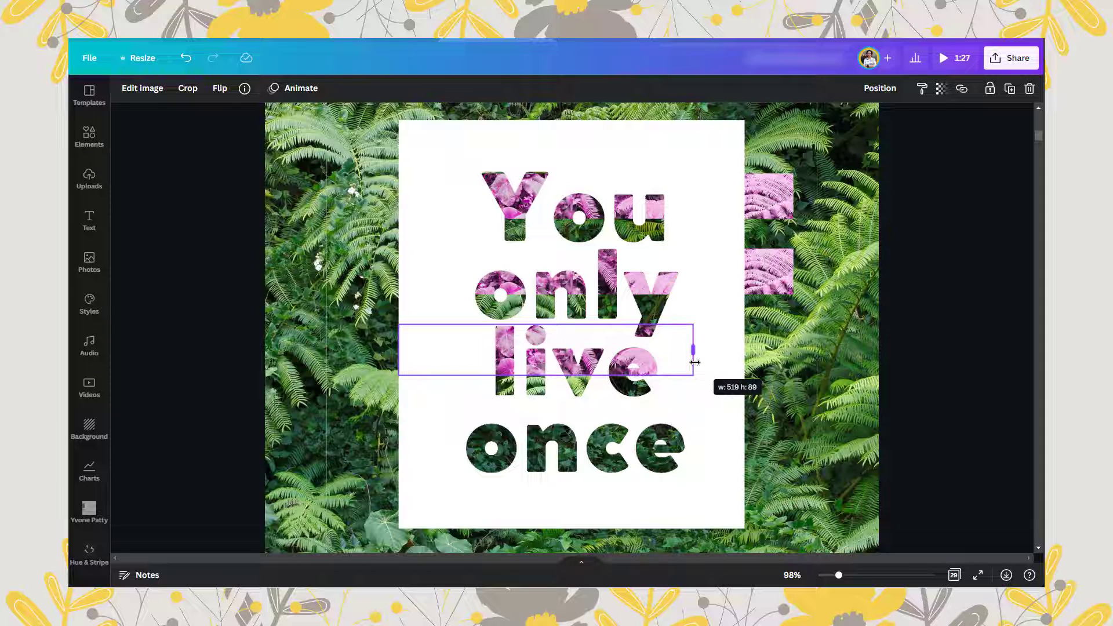
pyautogui.moveTo(729, 364); pyautogui.dragTo(794, 352)
# Duplicate the "live" strip over the upper half of "once" and send it behind the lettering panel.
pyautogui.click(1009, 88)
pyautogui.moveTo(677, 415)
pyautogui.mouseDown()
pyautogui.moveTo(673, 390)
pyautogui.moveTo(684, 419)
pyautogui.mouseUp()
pyautogui.click(880, 88)
pyautogui.click(857, 124)
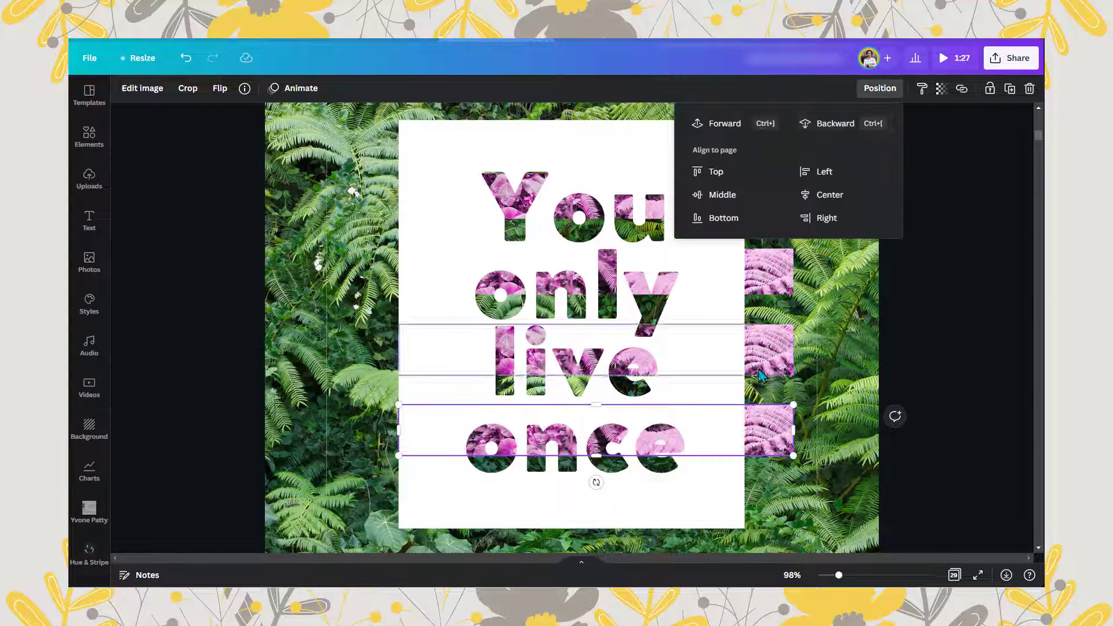
# Trim the four pink strips to the right edge of the white panel so none extends over the green background.
pyautogui.moveTo(793, 429); pyautogui.dragTo(745, 427)
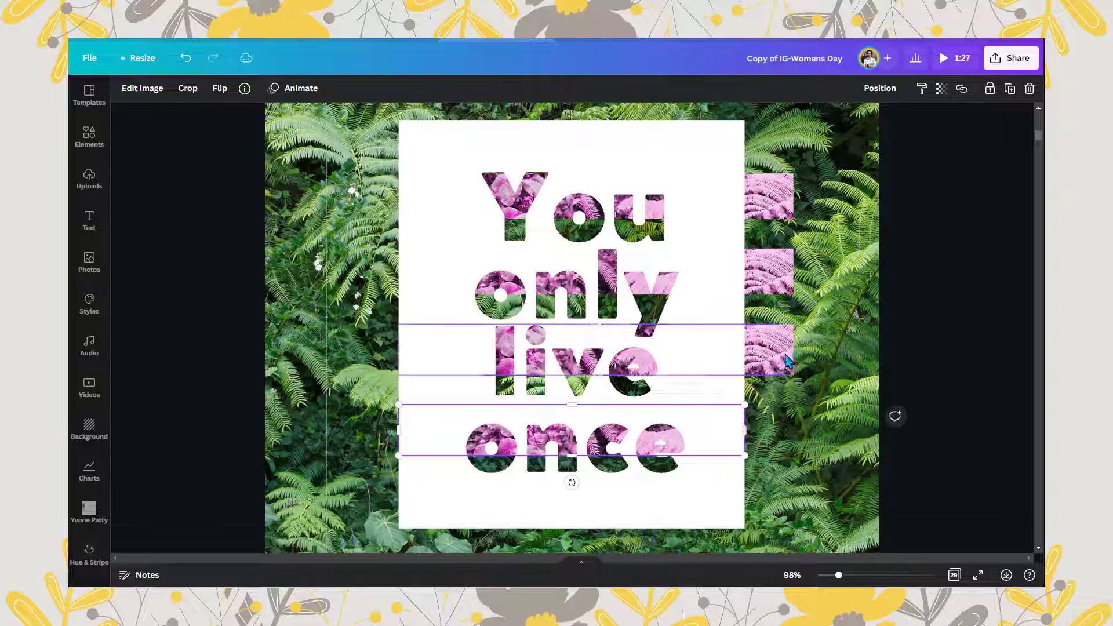
pyautogui.click(785, 363)
pyautogui.moveTo(793, 350); pyautogui.dragTo(746, 345)
pyautogui.click(772, 273)
pyautogui.moveTo(793, 272); pyautogui.dragTo(746, 271)
pyautogui.click(771, 196)
pyautogui.moveTo(793, 196); pyautogui.dragTo(746, 197)
pyautogui.click(794, 269)
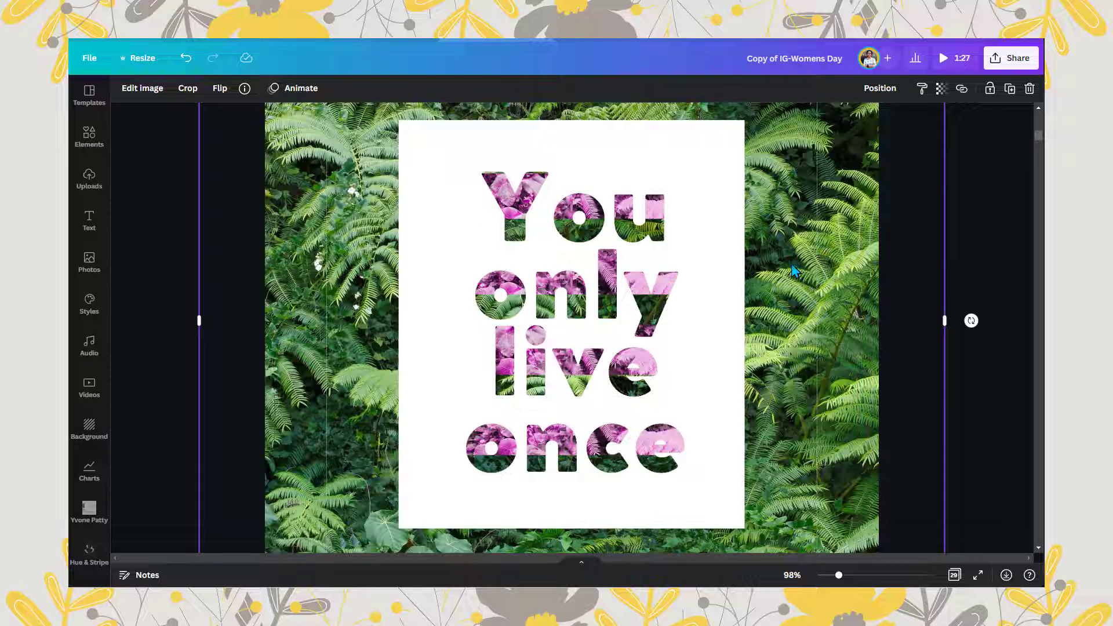
pyautogui.click(978, 246)
pyautogui.moveTo(839, 575); pyautogui.dragTo(831, 577)
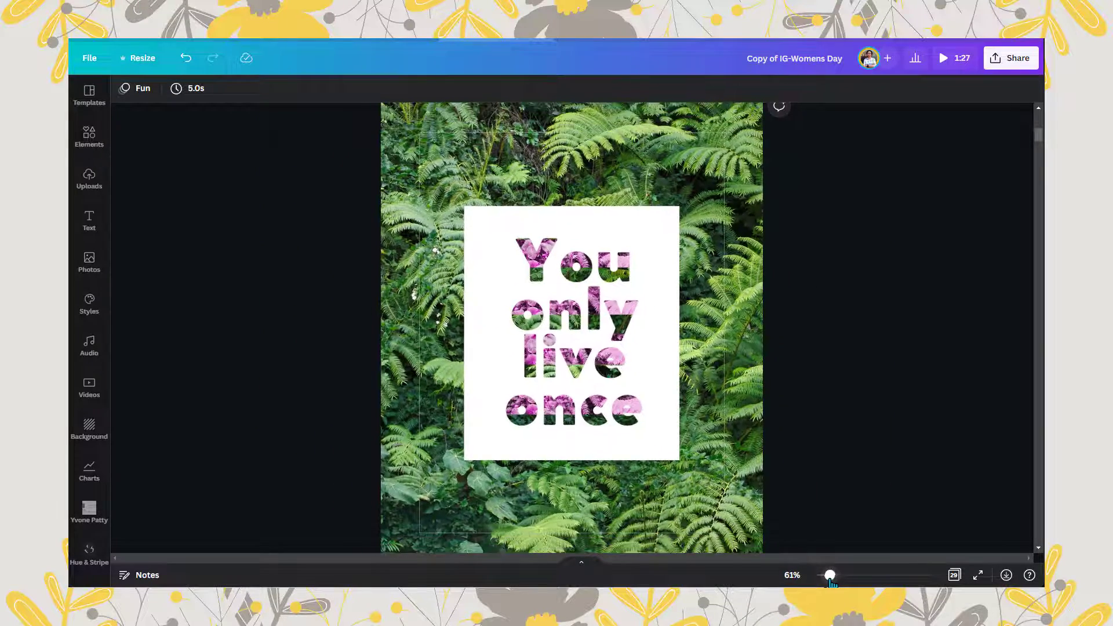